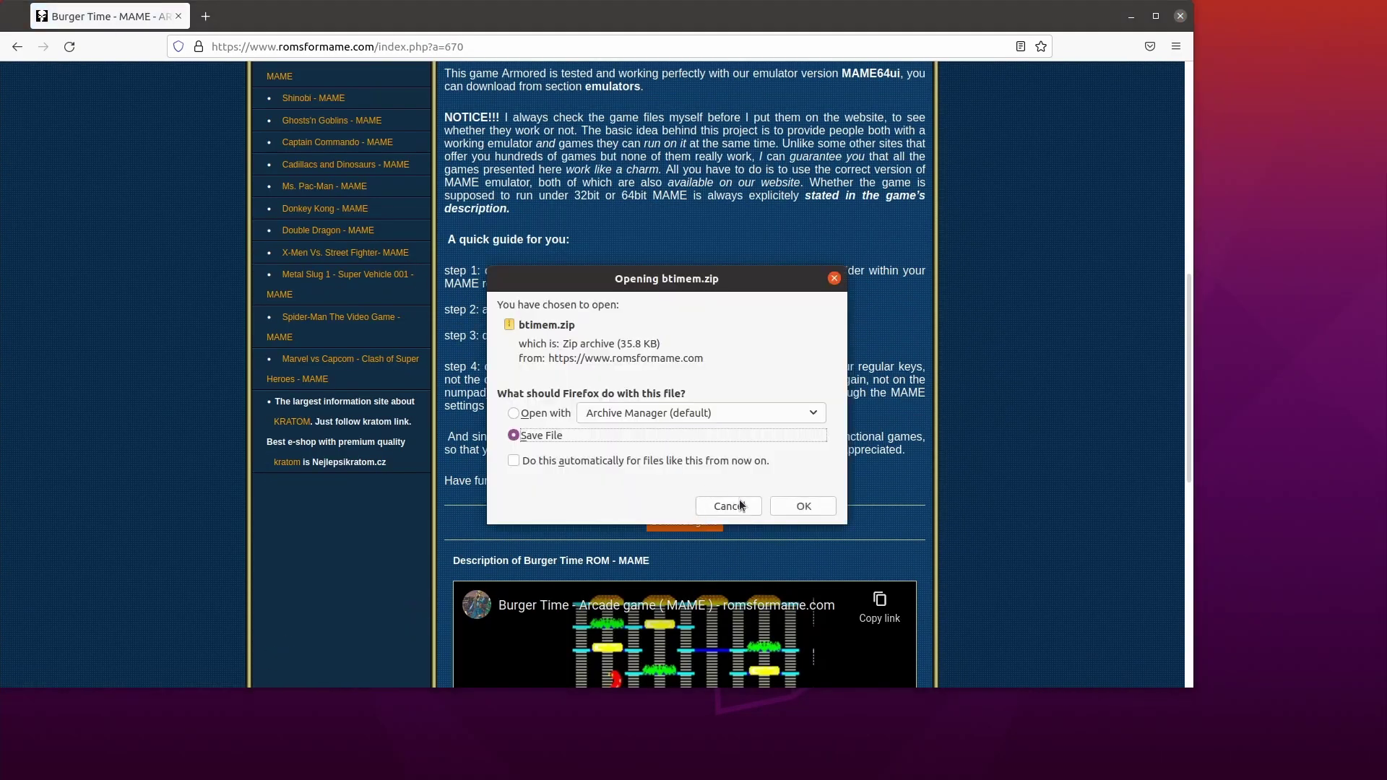
# Save btimem.zip, create and enter a btimem folder, and unzip the archive into it.
pyautogui.click(803, 506)
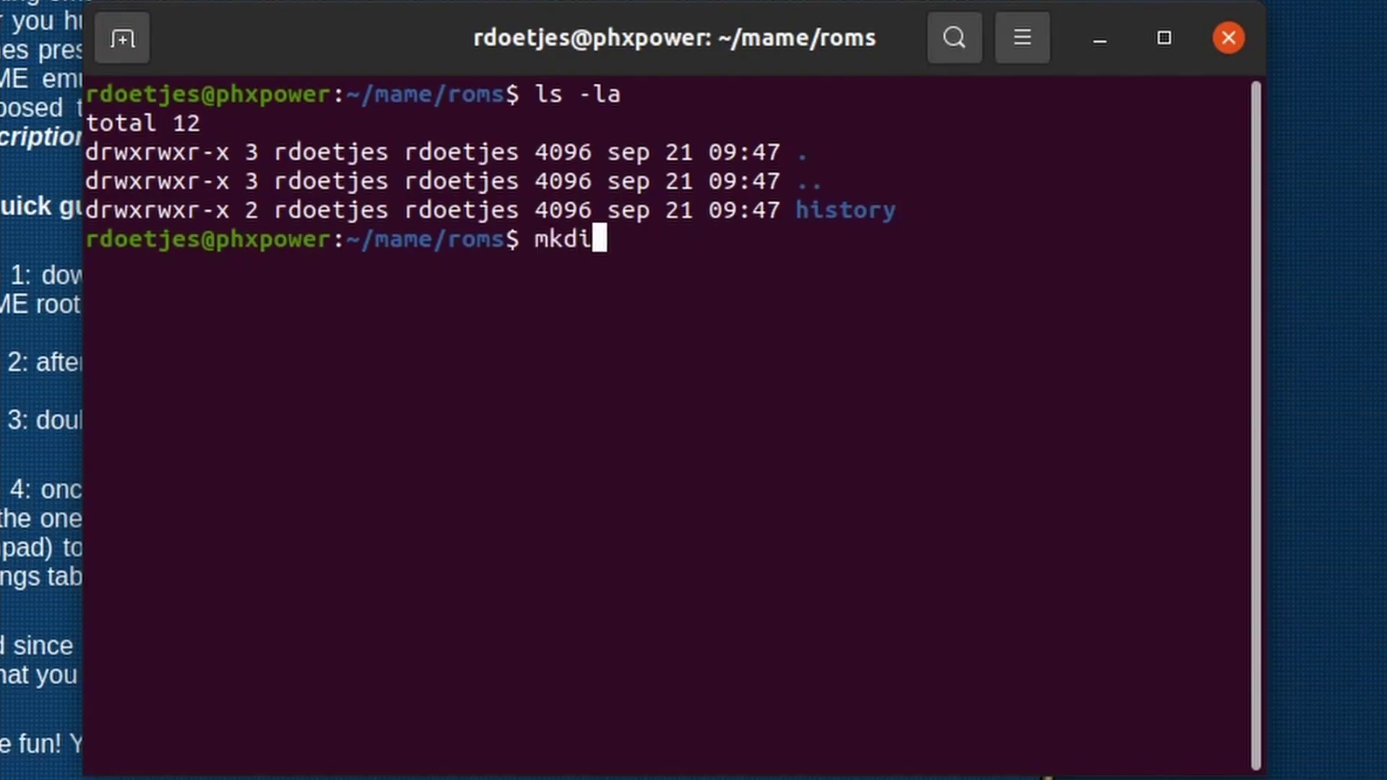
pyautogui.write('r btimem')
pyautogui.press('Return')
pyautogui.write('cd btimem/')
pyautogui.press('Return')
pyautogui.write('unzip ~/Downloads/btimem.zip')
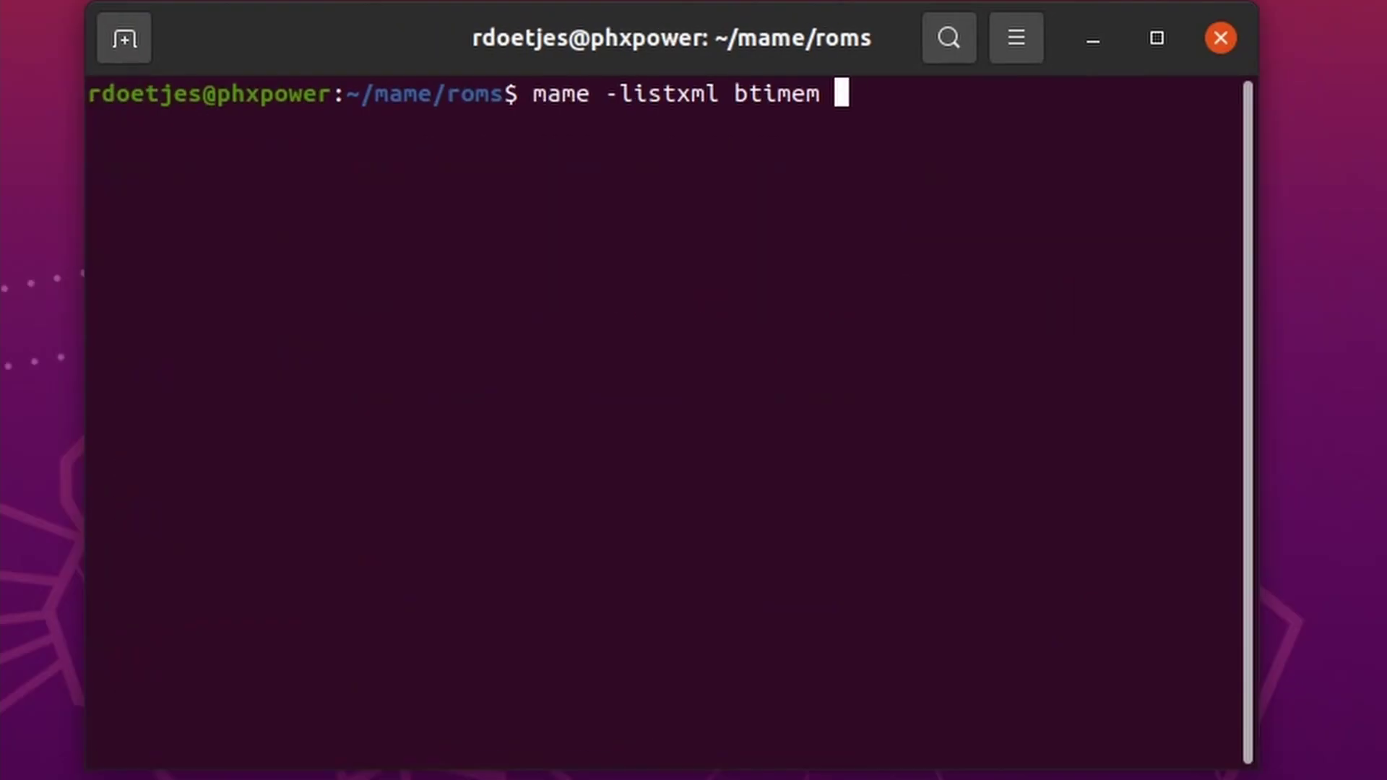
# Write the btimem listing to btimem.xml, then test-play Burger Time: coin, start, walk the chef.
pyautogui.write('> btimem.xml')
pyautogui.press('Return')
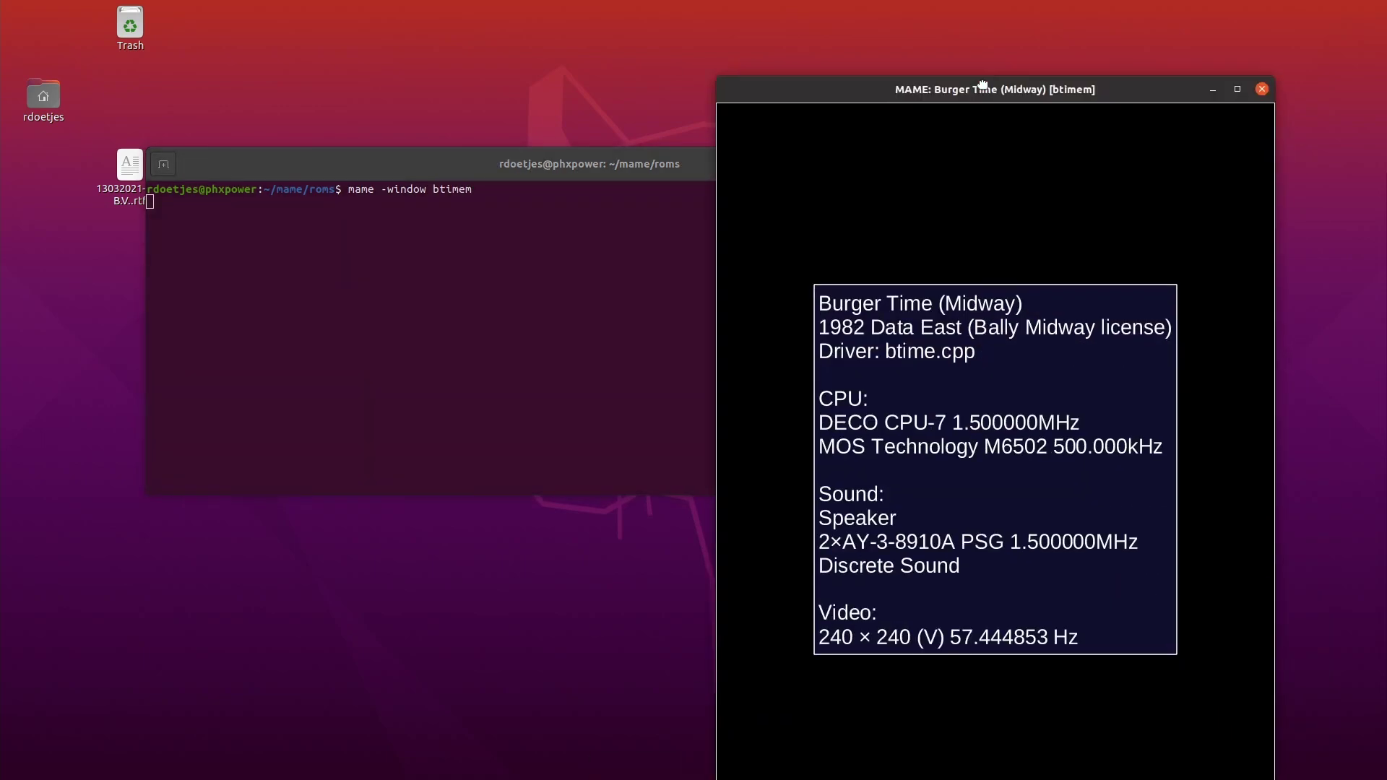
pyautogui.moveTo(987, 76); pyautogui.dragTo(1075, 20)
pyautogui.press('5')
pyautogui.press('1')
pyautogui.press('Left')
pyautogui.press('Right')
# Quit the emulator and add -debug before -window in the recalled mame command.
pyautogui.press('Escape')
pyautogui.press('Up')
pyautogui.hotkey('ctrl', 'Left')
pyautogui.hotkey('ctrl', 'Left')
pyautogui.press('Left')
pyautogui.write('-debug')
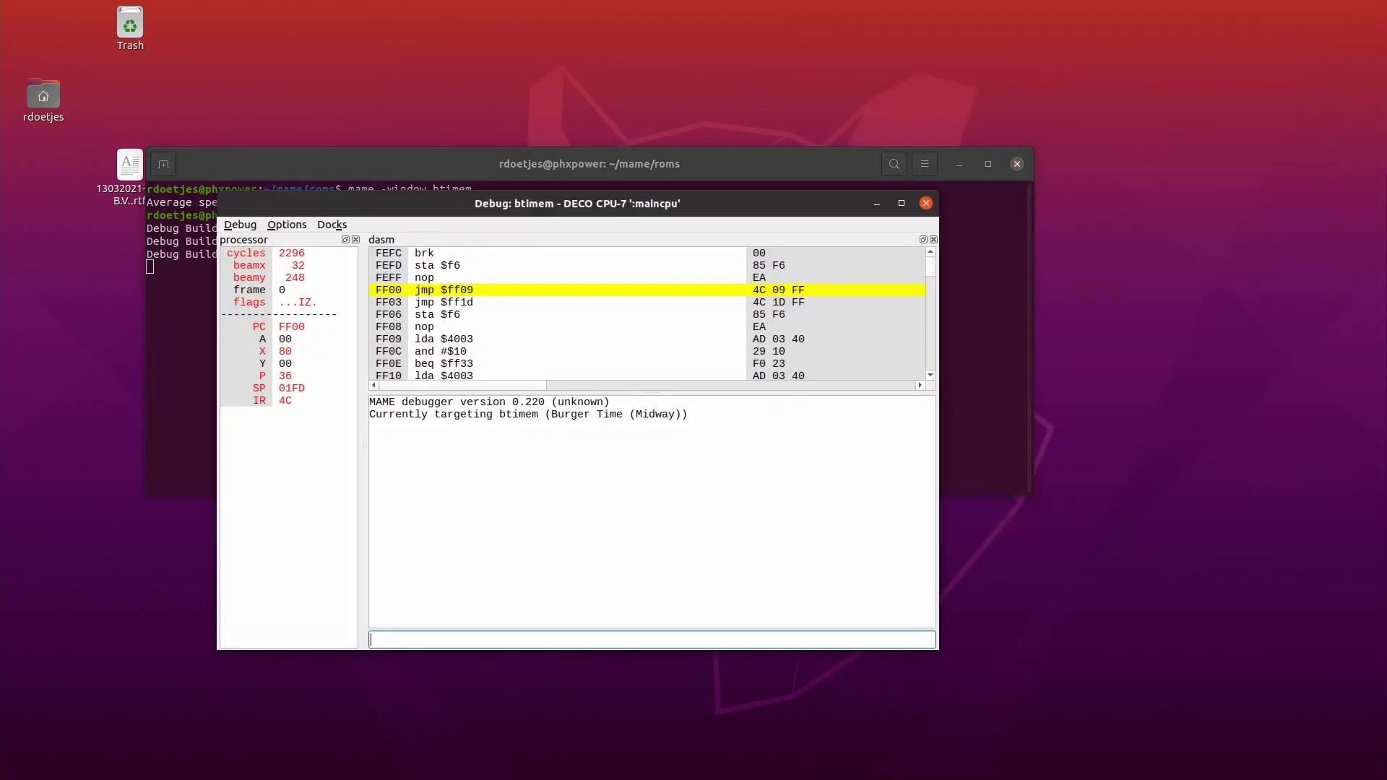
# Place the game window at the top and the debugger lower left, then resume emulation.
pyautogui.moveTo(1217, 242); pyautogui.dragTo(1064, 32)
pyautogui.moveTo(437, 215); pyautogui.dragTo(359, 345)
pyautogui.press('F5')
pyautogui.click(1074, 514)
# Start a game, throw pepper, break in and dump memory to 4_pepper.dmp,0000,2048.
pyautogui.press('5')
pyautogui.press('1')
pyautogui.press('Up')
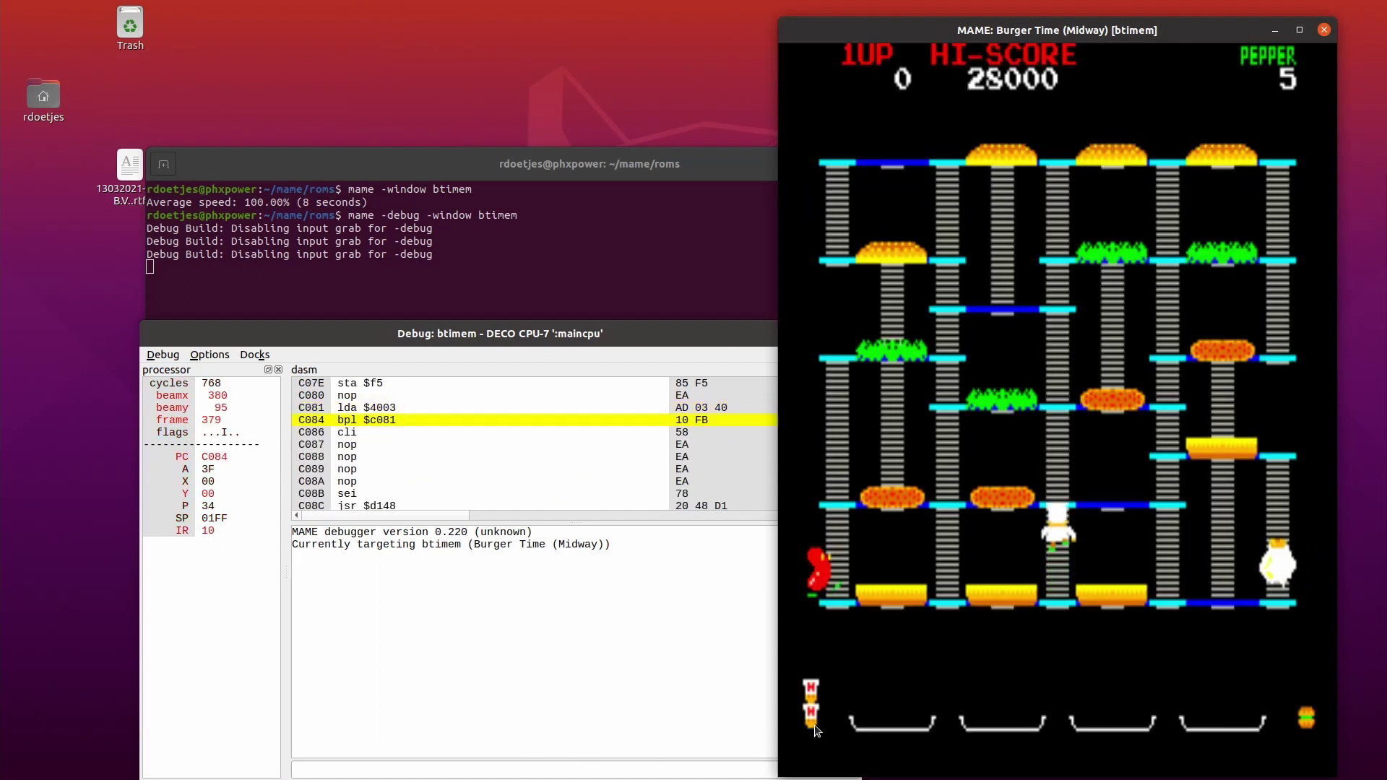
pyautogui.press('ctrl')
pyautogui.press('`')
pyautogui.write('dump 4_pepper.dmp,0000,2047')
pyautogui.press('BackSpace')
pyautogui.write('8')
pyautogui.press('Return')
# After another pepper throw, rerun the dump as 3_pepper.dmp.
pyautogui.click(1135, 459)
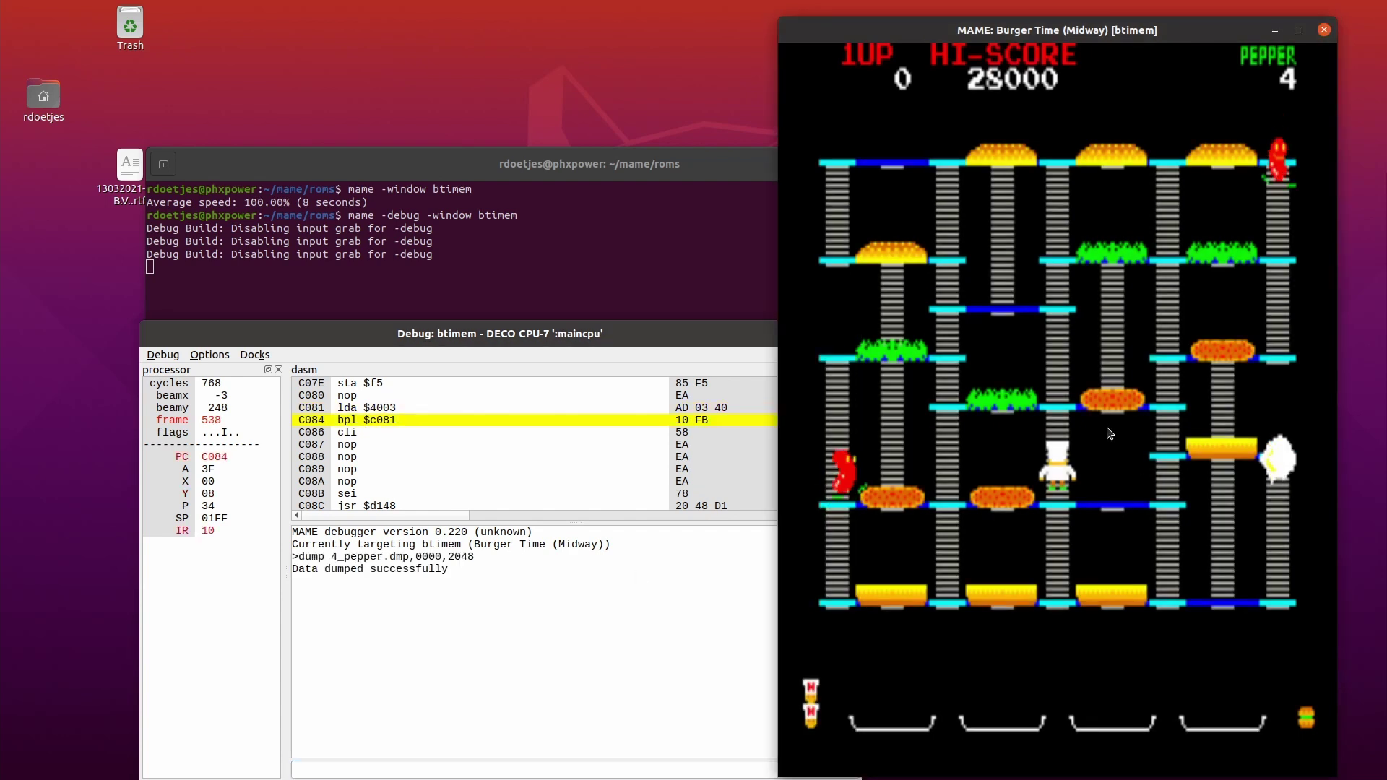
pyautogui.click(404, 696)
pyautogui.press('Up')
pyautogui.press('Home')
pyautogui.press('Right')
pyautogui.press('Right')
pyautogui.press('Right')
pyautogui.press('Right')
pyautogui.press('Right')
pyautogui.press('Delete')
pyautogui.write('3')
pyautogui.press('Return')
# Dump memory to 2_pepper.dmp after the next pepper use and resume the game.
pyautogui.click(1053, 643)
pyautogui.click(438, 661)
pyautogui.press('Up')
pyautogui.press('Left')
pyautogui.press('Left')
pyautogui.press('Left')
pyautogui.press('Left')
pyautogui.press('Left')
pyautogui.press('Left')
pyautogui.press('Left')
pyautogui.press('Left')
pyautogui.press('Left')
pyautogui.press('Left')
pyautogui.press('Left')
pyautogui.press('Left')
pyautogui.press('Left')
pyautogui.press('Left')
pyautogui.press('Left')
pyautogui.press('Left')
pyautogui.press('Left')
pyautogui.press('Left')
pyautogui.press('Left')
pyautogui.press('Left')
pyautogui.press('Left')
pyautogui.press('BackSpace')
pyautogui.write('2')
pyautogui.press('Return')
pyautogui.press('F5')
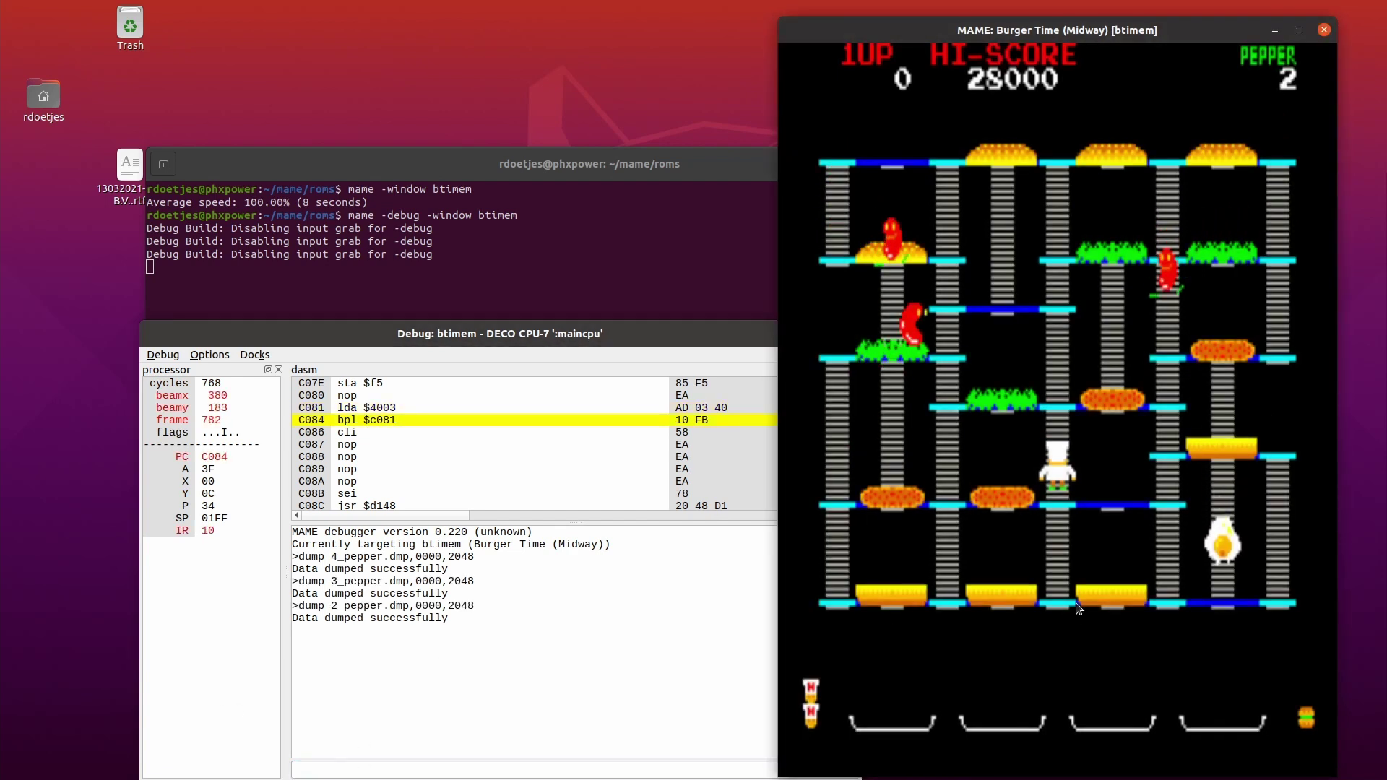
# Dump memory to 1_pepper.dmp after the next pepper use and resume the game.
pyautogui.click(453, 764)
pyautogui.press('Up')
pyautogui.press('BackSpace')
pyautogui.write('1')
pyautogui.press('Return')
pyautogui.press('F5')
# Dump memory to 0_pepper.dmp once the pepper is used up.
pyautogui.click(470, 613)
pyautogui.press('Up')
pyautogui.press('BackSpace')
pyautogui.write('0000,2048')
pyautogui.press('Return')
# In Kompare, pick 4_pepper.dmp from mame/roms as the source file.
pyautogui.hotkey('alt', 'Tab')
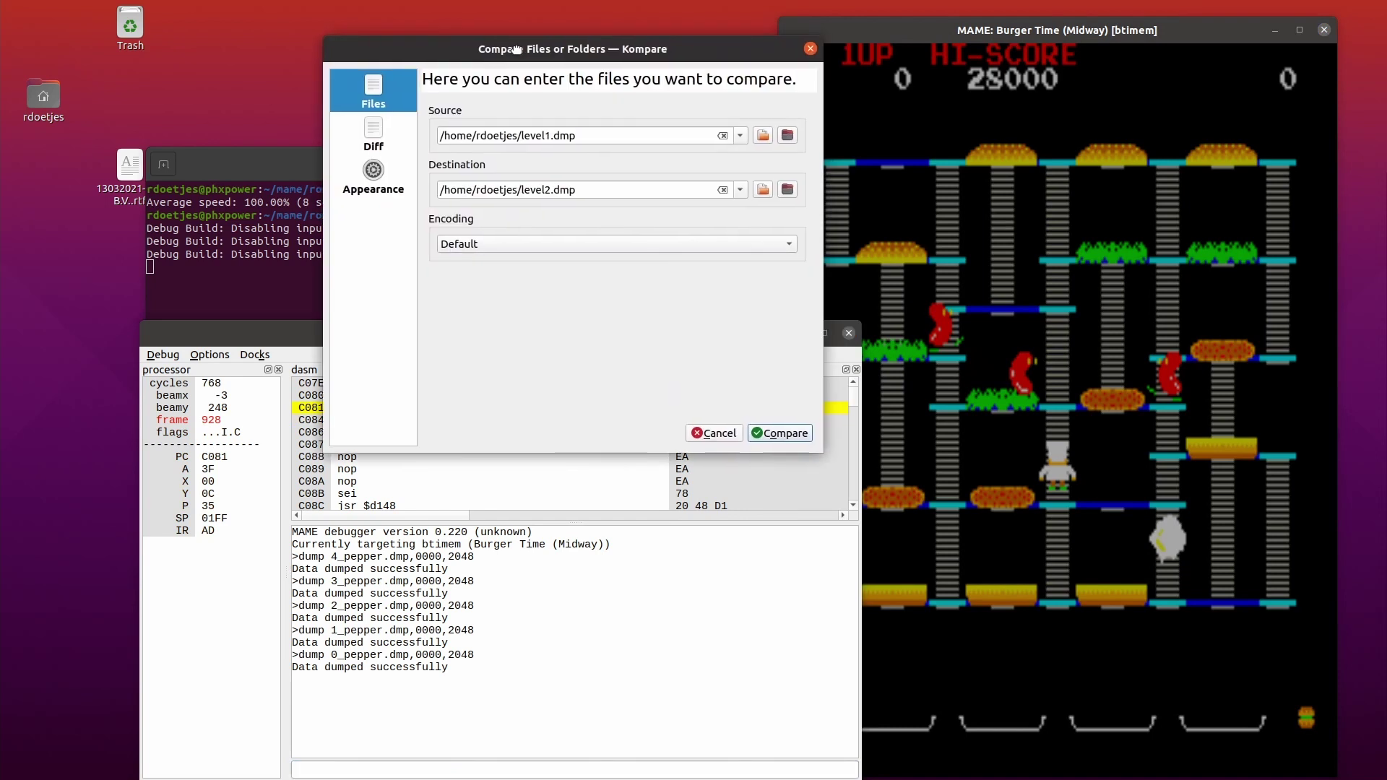
pyautogui.click(761, 136)
pyautogui.doubleClick(310, 279)
pyautogui.doubleClick(285, 99)
pyautogui.doubleClick(307, 199)
# Pick 3_pepper.dmp from mame/roms as the destination and run the comparison.
pyautogui.click(762, 190)
pyautogui.click(322, 279)
pyautogui.doubleClick(322, 279)
pyautogui.doubleClick(309, 98)
pyautogui.doubleClick(322, 185)
pyautogui.click(780, 433)
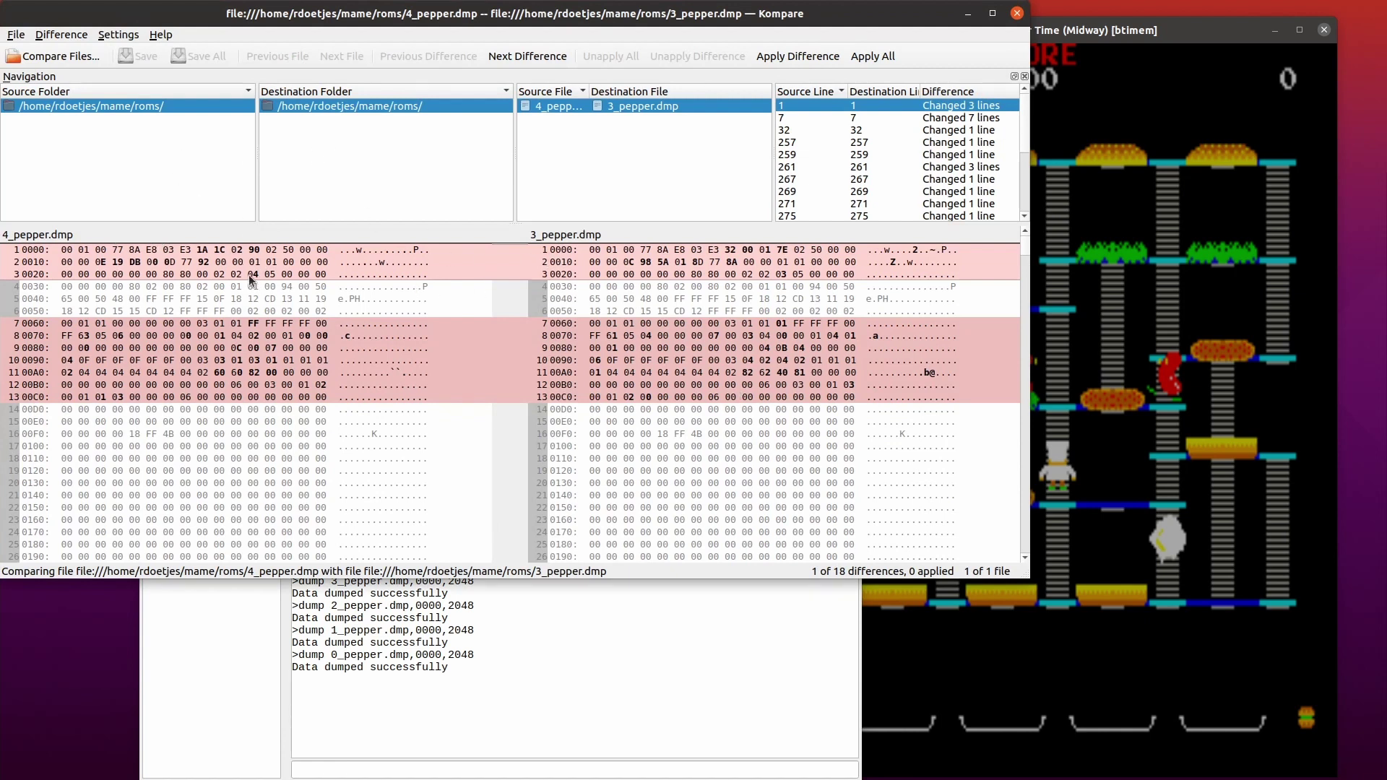
# Start a new comparison of 4_pepper.dmp against 1_pepper.dmp as the destination.
pyautogui.click(54, 56)
pyautogui.click(705, 235)
pyautogui.doubleClick(285, 147)
pyautogui.click(747, 479)
# Save and quit the vim notes file with :wq, then return to the MAME debugger.
pyautogui.hotkey('alt', 'Tab')
pyautogui.write(':wq')
pyautogui.press('Return')
pyautogui.click(349, 765)
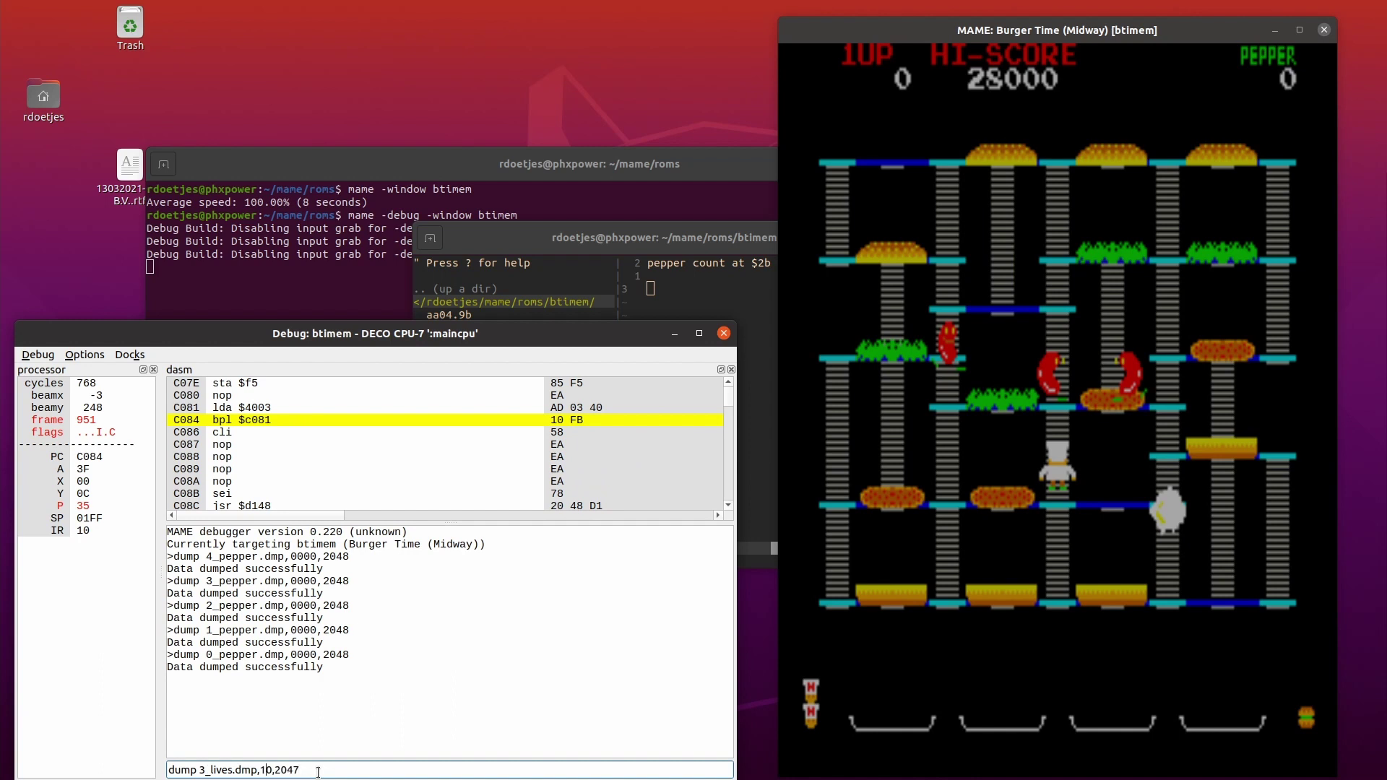
# Correct the length to 2048, run the 3_lives.dmp dump, and resume playing.
pyautogui.press('End')
pyautogui.press('BackSpace')
pyautogui.write('8')
pyautogui.press('Return')
pyautogui.click(1066, 605)
# After losing a life, dump memory to 2_lives.dmp.
pyautogui.click(230, 767)
pyautogui.press('Up')
pyautogui.press('Down')
pyautogui.press('BackSpace')
pyautogui.write('2')
pyautogui.press('Return')
# Dump memory to 1_lives.dmp, then keep playing, moving the chef left and up.
pyautogui.click(232, 767)
pyautogui.press('Up')
pyautogui.press('Return')
pyautogui.click(1039, 733)
pyautogui.press('Left')
pyautogui.press('Up')
# At game over, dump memory to 0_lives_game_over.
pyautogui.click(202, 767)
pyautogui.press('Up')
pyautogui.press('BackSpace')
pyautogui.write('0_lives_game_over')
pyautogui.press('Return')
pyautogui.click(891, 599)
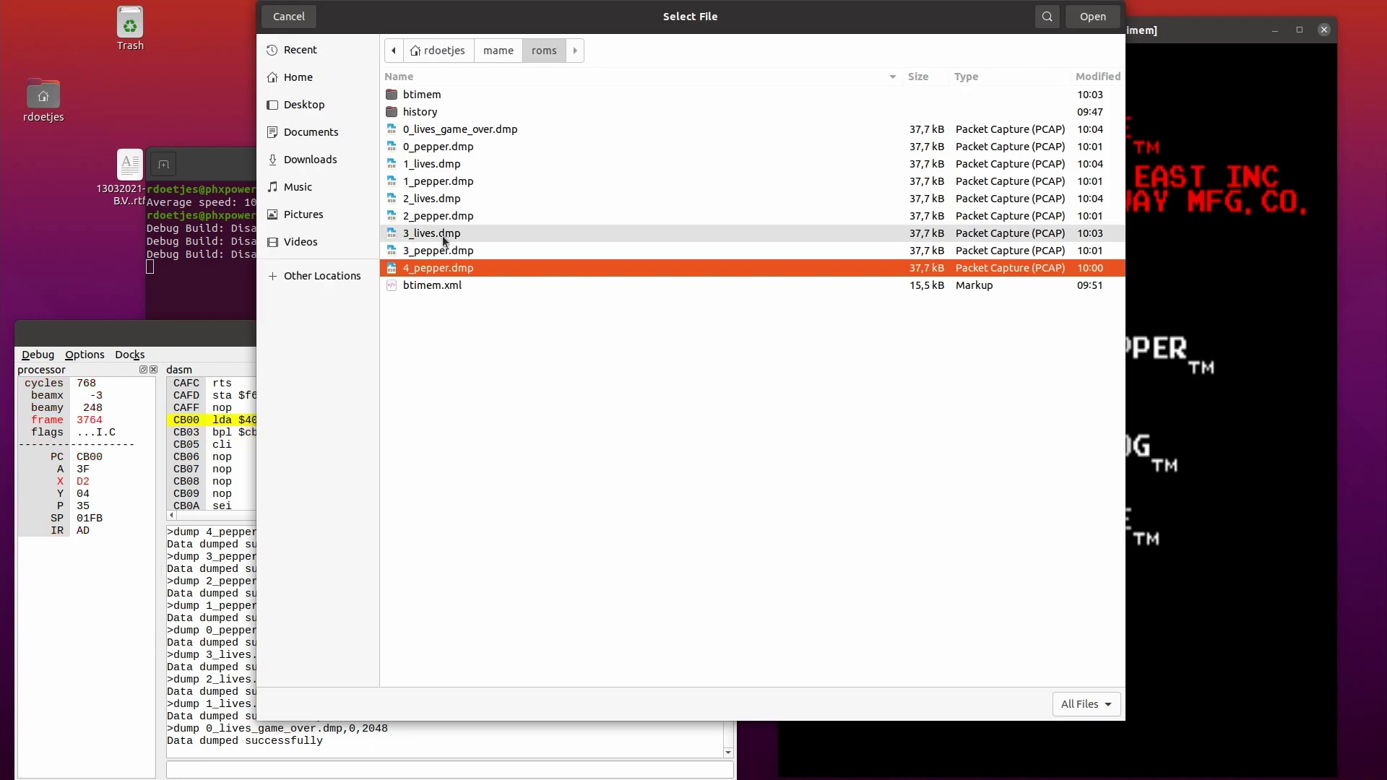
# Compare 3_lives.dmp as source against 2_lives.dmp as destination.
pyautogui.click(442, 235)
pyautogui.press('Return')
pyautogui.click(880, 253)
pyautogui.doubleClick(426, 194)
pyautogui.click(883, 496)
# Start a new comparison of 3_lives.dmp against 1_lives.dmp.
pyautogui.click(54, 55)
pyautogui.click(701, 234)
pyautogui.doubleClick(249, 165)
pyautogui.click(735, 478)
# Close the comparison windows and set a write watchpoint on the pepper count at $2b.
pyautogui.hotkey('ctrl', 'q')
pyautogui.hotkey('ctrl', 'q')
pyautogui.write('v')
pyautogui.press('BackSpace')
pyautogui.write('lives count at $2')
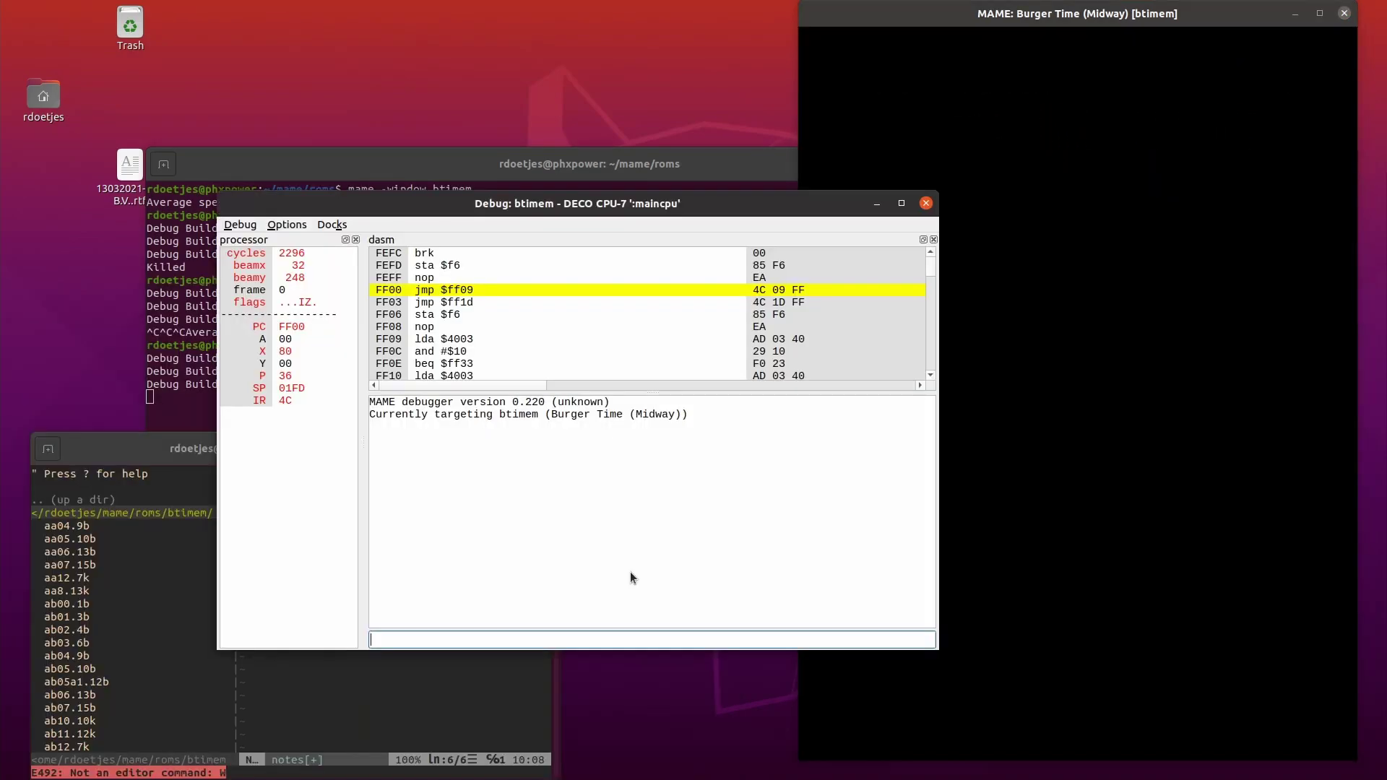
pyautogui.write('w')
pyautogui.press('Return')
# Resume emulation past the watchpoint hits, insert a coin and start a one-player game.
pyautogui.click(1008, 556)
pyautogui.press('F5')
pyautogui.click(571, 536)
pyautogui.press('F5')
# Use pepper in play until the debugger stops at the sbc at D8EA and the store at D8EC.
pyautogui.press('F5')
pyautogui.press('F5')
pyautogui.click(1029, 497)
pyautogui.press('5')
pyautogui.press('5')
pyautogui.press('1')
pyautogui.click(437, 266)
pyautogui.click(337, 711)
pyautogui.click(780, 484)
pyautogui.press('F5')
pyautogui.press('F5')
pyautogui.press('F5')
pyautogui.press('F5')
pyautogui.click(1064, 513)
pyautogui.press('Up')
pyautogui.press('Left')
pyautogui.click(438, 271)
pyautogui.click(438, 267)
pyautogui.click(452, 280)
# Note the pepper subtraction at D8EC '(with a SBC?!)' in the notes file and save it.
pyautogui.hotkey('alt', 'Tab')
pyautogui.write('iSubtract pepper st')
pyautogui.press('BackSpace')
pyautogui.press('BackSpace')
pyautogui.write('D8EC (with a SBC?!')
pyautogui.press('Return')
pyautogui.press('Escape')
pyautogui.write(':w')
pyautogui.press('Return')
pyautogui.click(643, 642)
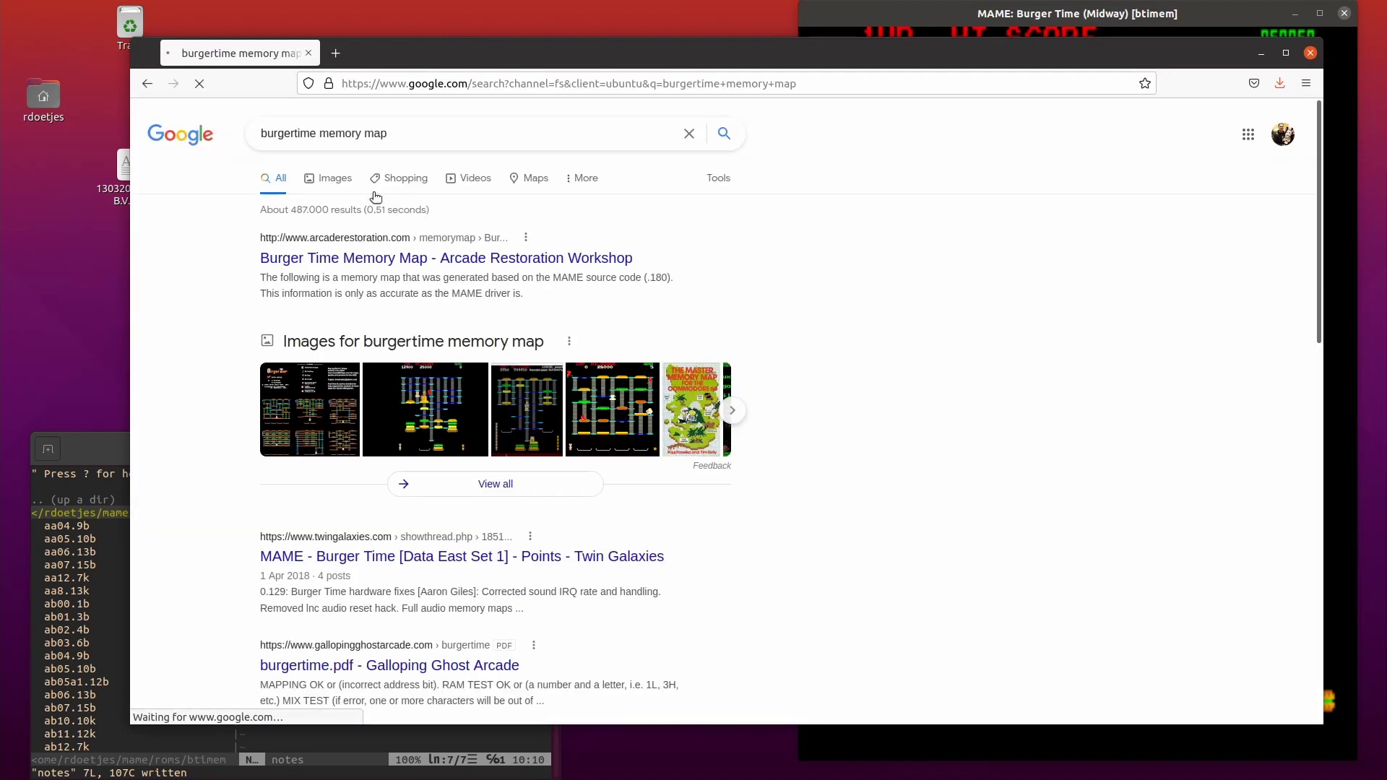
pyautogui.click(485, 261)
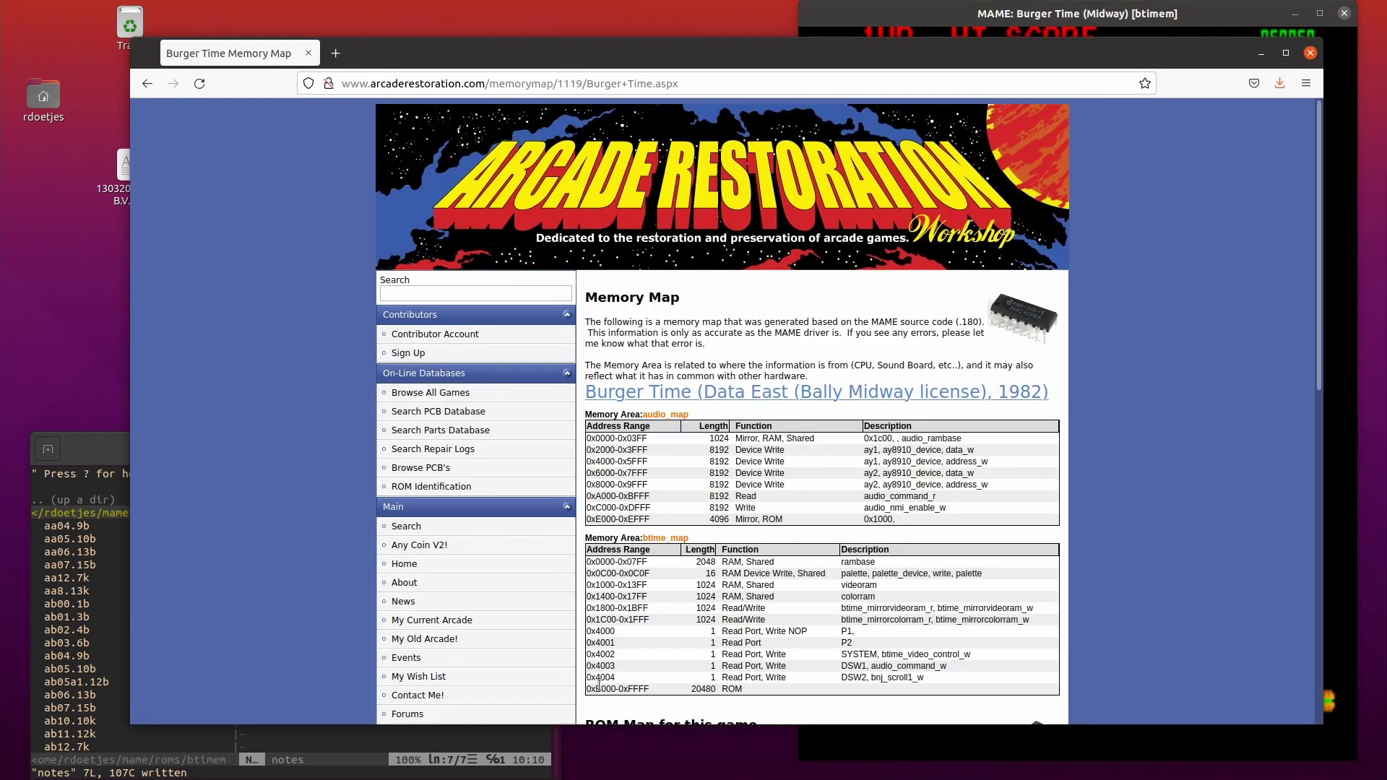
# Dump the disassembly from B000 to btimem.asm and jump to the D8EC line.
pyautogui.doubleClick(599, 687)
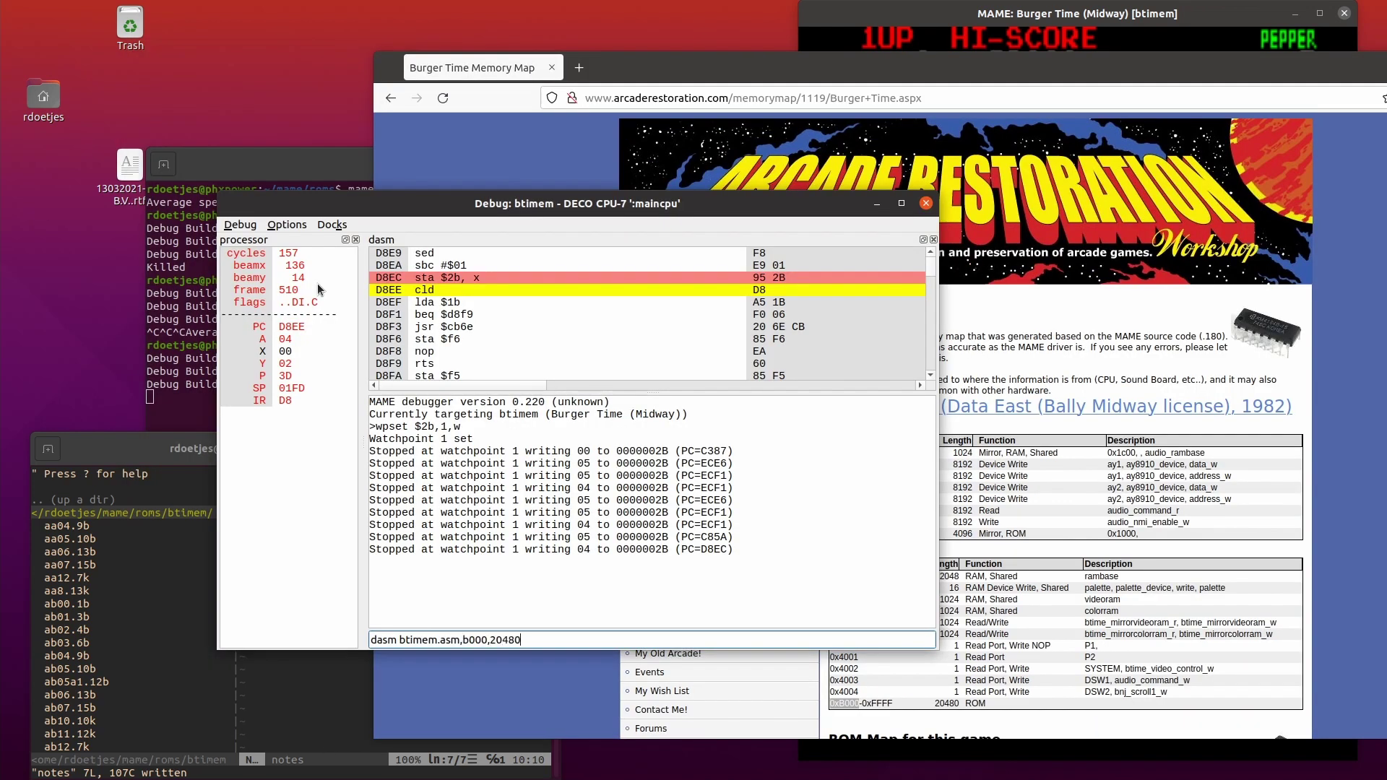
pyautogui.press('Return')
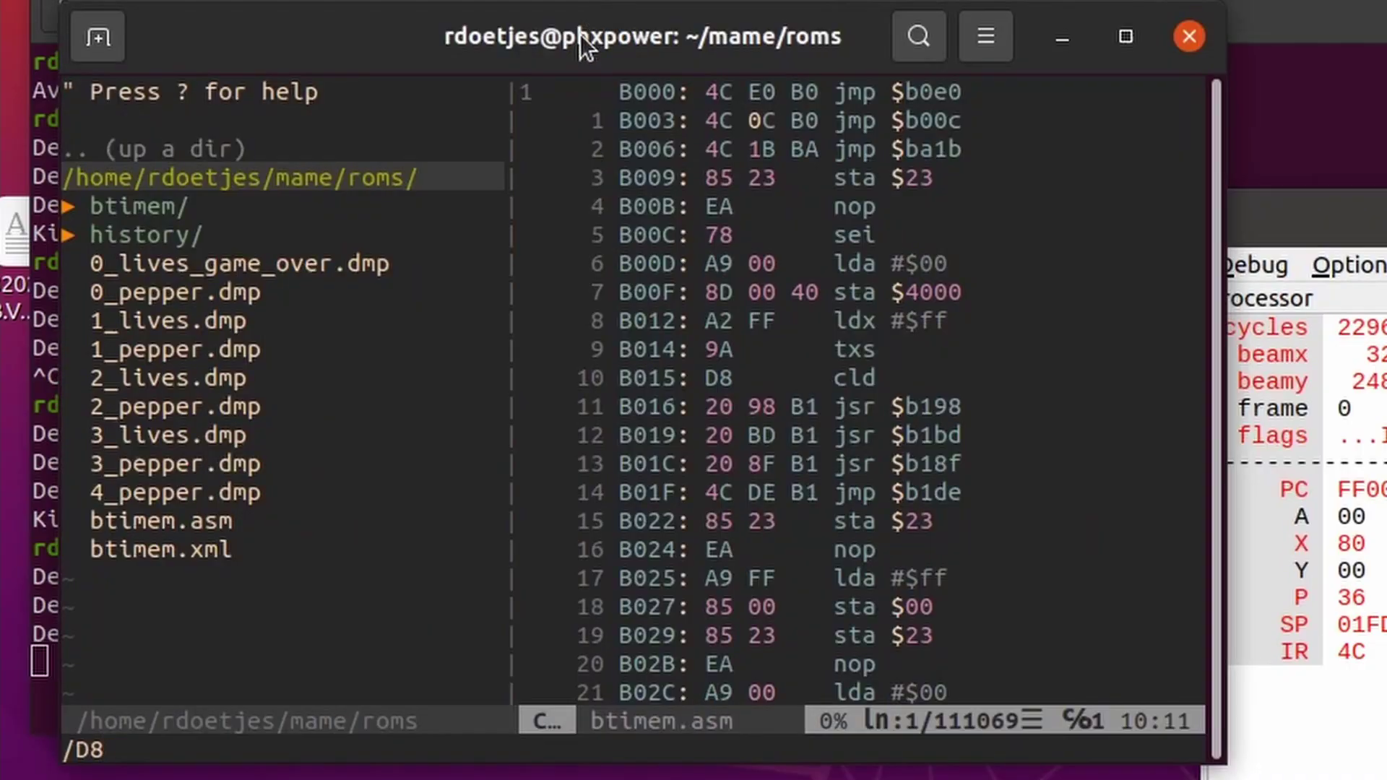
pyautogui.write('EC')
pyautogui.press('Return')
# Annotate the sbc line with '//sbc #$00??', save the file, and open btimem.xml.
pyautogui.press('l')
pyautogui.press('l')
pyautogui.press('l')
pyautogui.press('l')
pyautogui.press('l')
pyautogui.press('k')
pyautogui.press('l')
pyautogui.press('l')
pyautogui.press('l')
pyautogui.press('l')
pyautogui.press('l')
pyautogui.press('l')
pyautogui.press('l')
pyautogui.press('l')
pyautogui.press('l')
pyautogui.write('A   //sbc #$00??')
pyautogui.press('Escape')
pyautogui.write(':w')
pyautogui.press('Return')
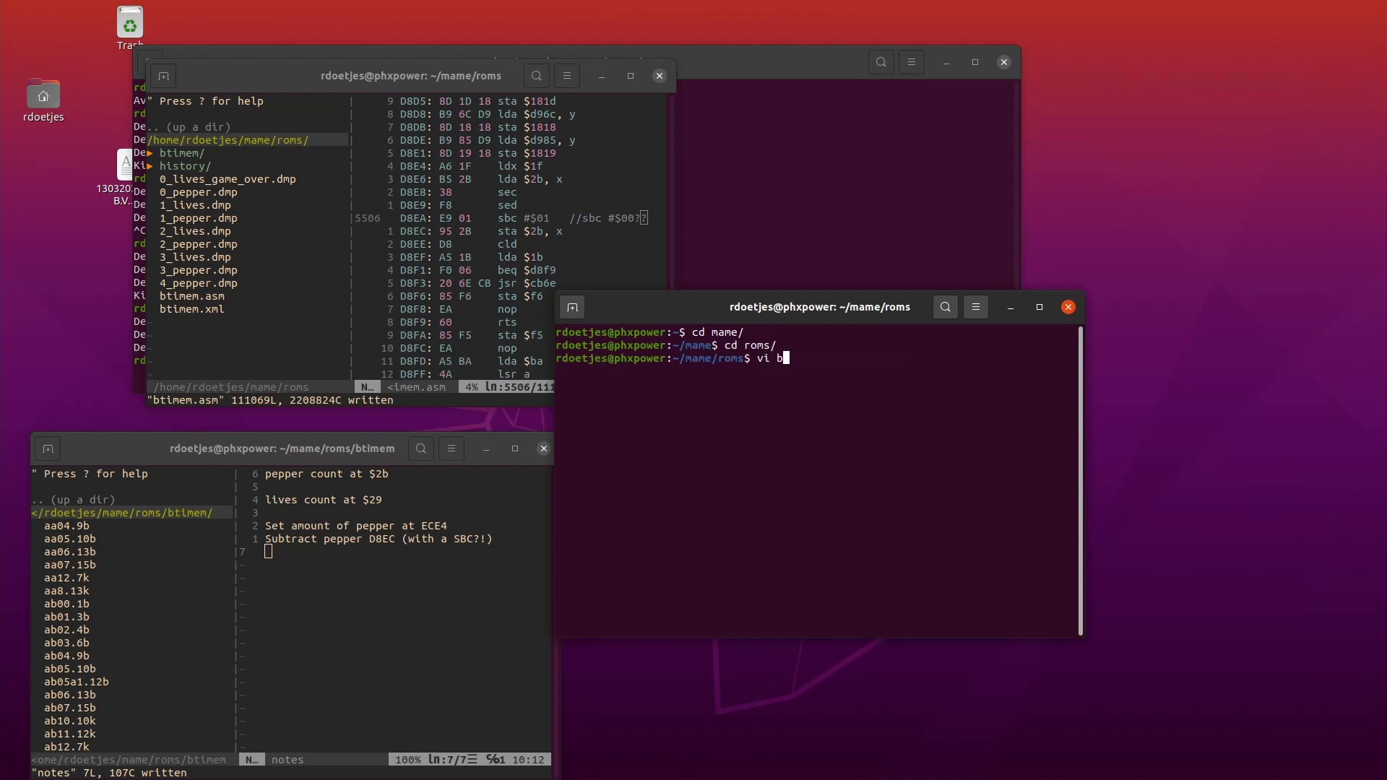
pyautogui.press('Tab')
pyautogui.press('Return')
# Search btimem.xml for d000 and pick out its ROM file ab06.13b on line 167.
pyautogui.doubleClick(412, 218)
pyautogui.click(765, 293)
pyautogui.press('Return')
pyautogui.moveTo(1082, 521); pyautogui.dragTo(1386, 521)
pyautogui.moveTo(666, 310); pyautogui.dragTo(305, 354)
pyautogui.moveTo(1058, 523); pyautogui.dragTo(1336, 493)
pyautogui.moveTo(1266, 415); pyautogui.dragTo(600, 415)
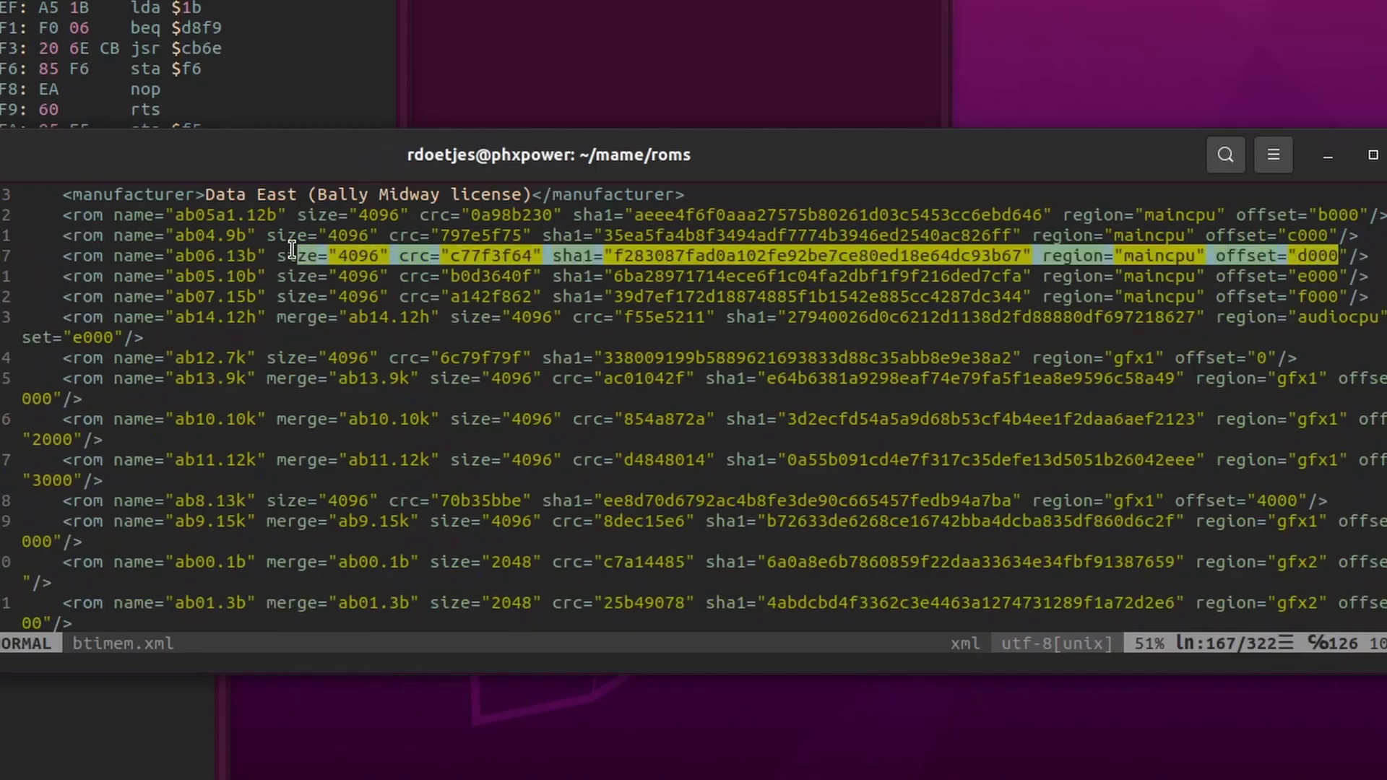
pyautogui.moveTo(292, 249); pyautogui.dragTo(238, 254)
pyautogui.doubleClick(203, 256)
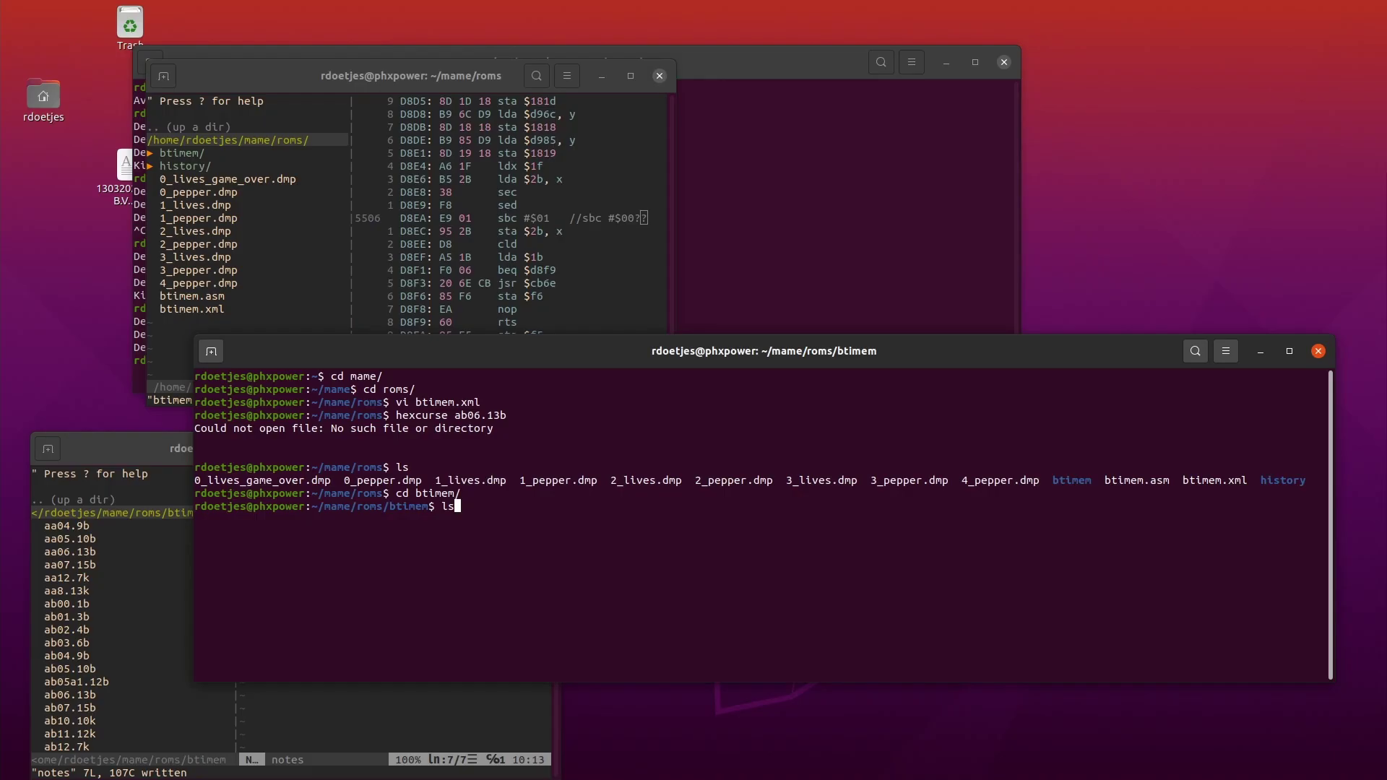
# Open ab06.13b in hexcurse, set the byte at 8EB to 00, and save it under the same name.
pyautogui.write('curse ab06.13b')
pyautogui.press('Return')
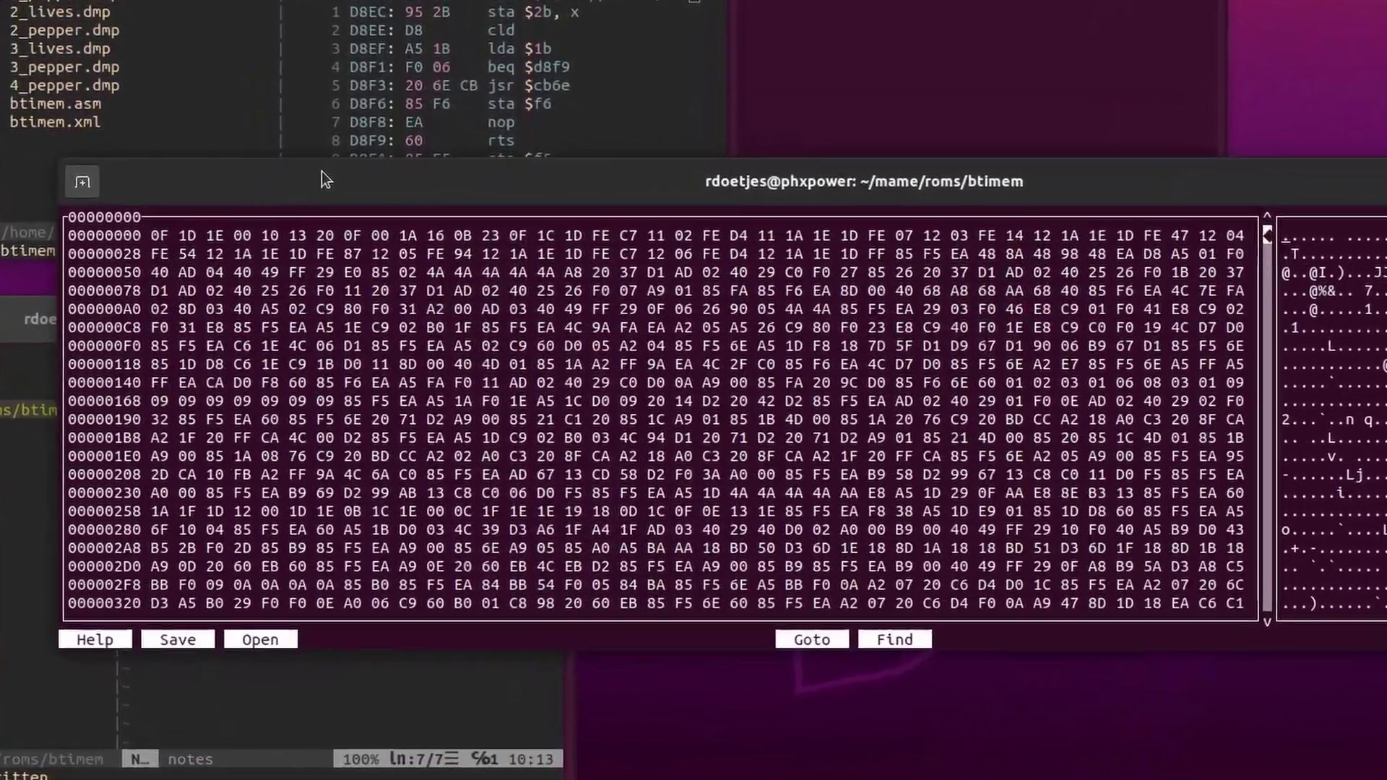
pyautogui.hotkey('ctrl', 'g')
pyautogui.write('8E')
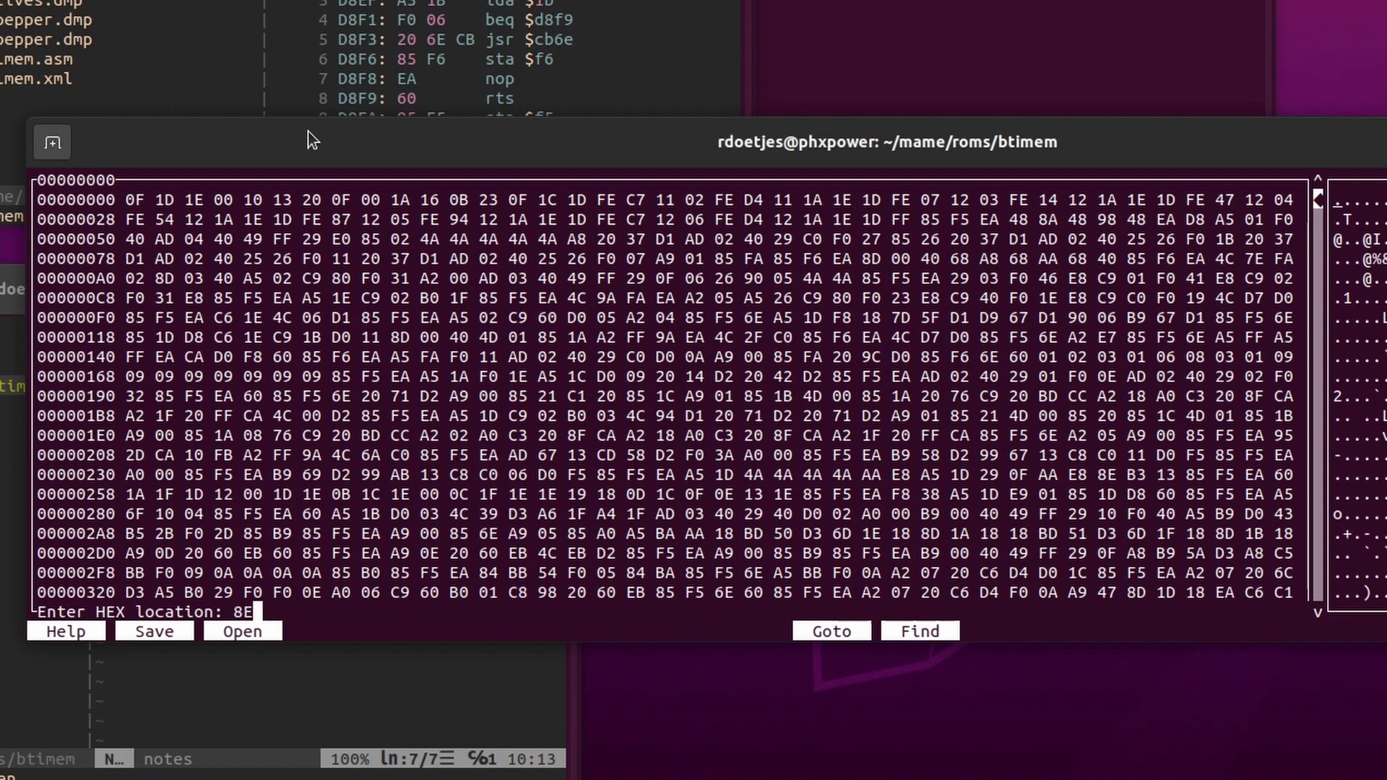
pyautogui.write('A')
pyautogui.press('Return')
pyautogui.press('Right')
pyautogui.press('Right')
pyautogui.press('Right')
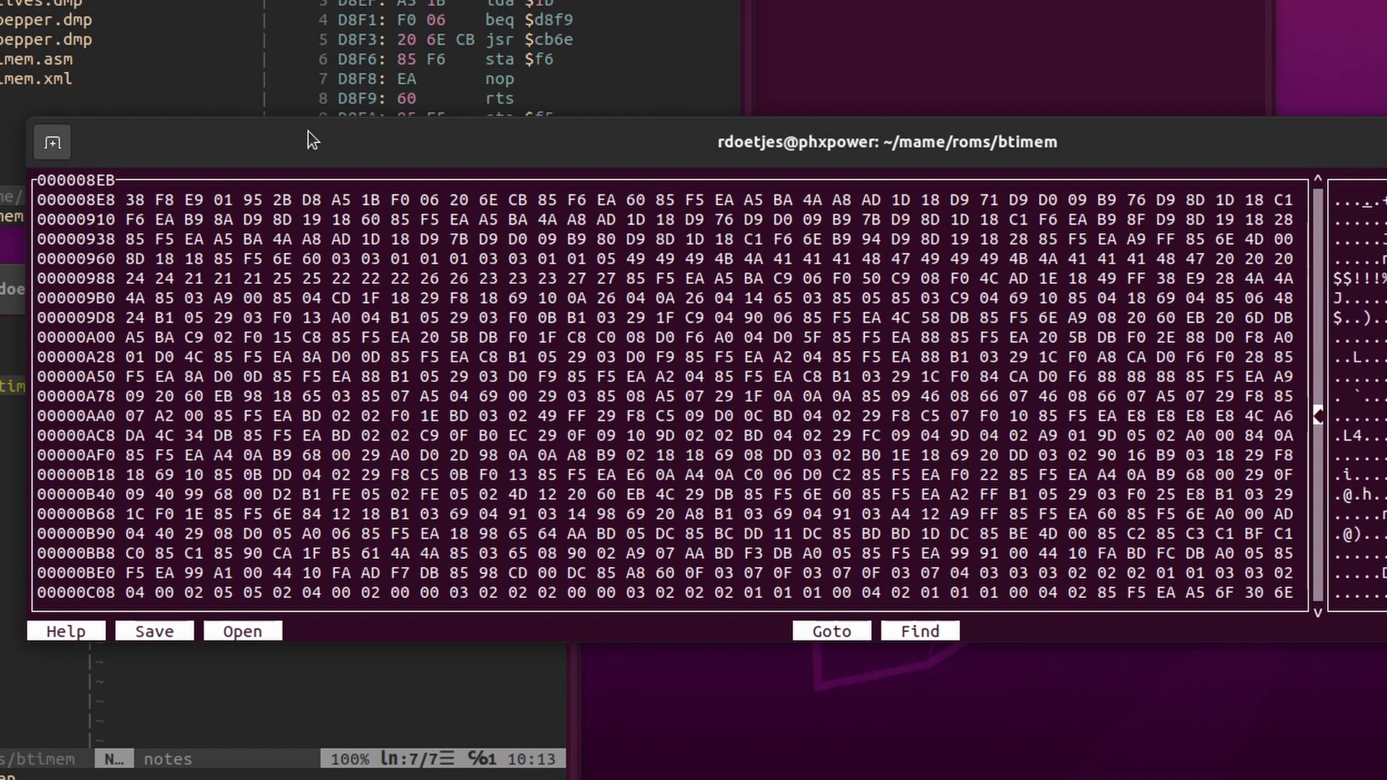
pyautogui.write('0')
pyautogui.hotkey('ctrl', 'x')
pyautogui.press('y')
pyautogui.press('Return')
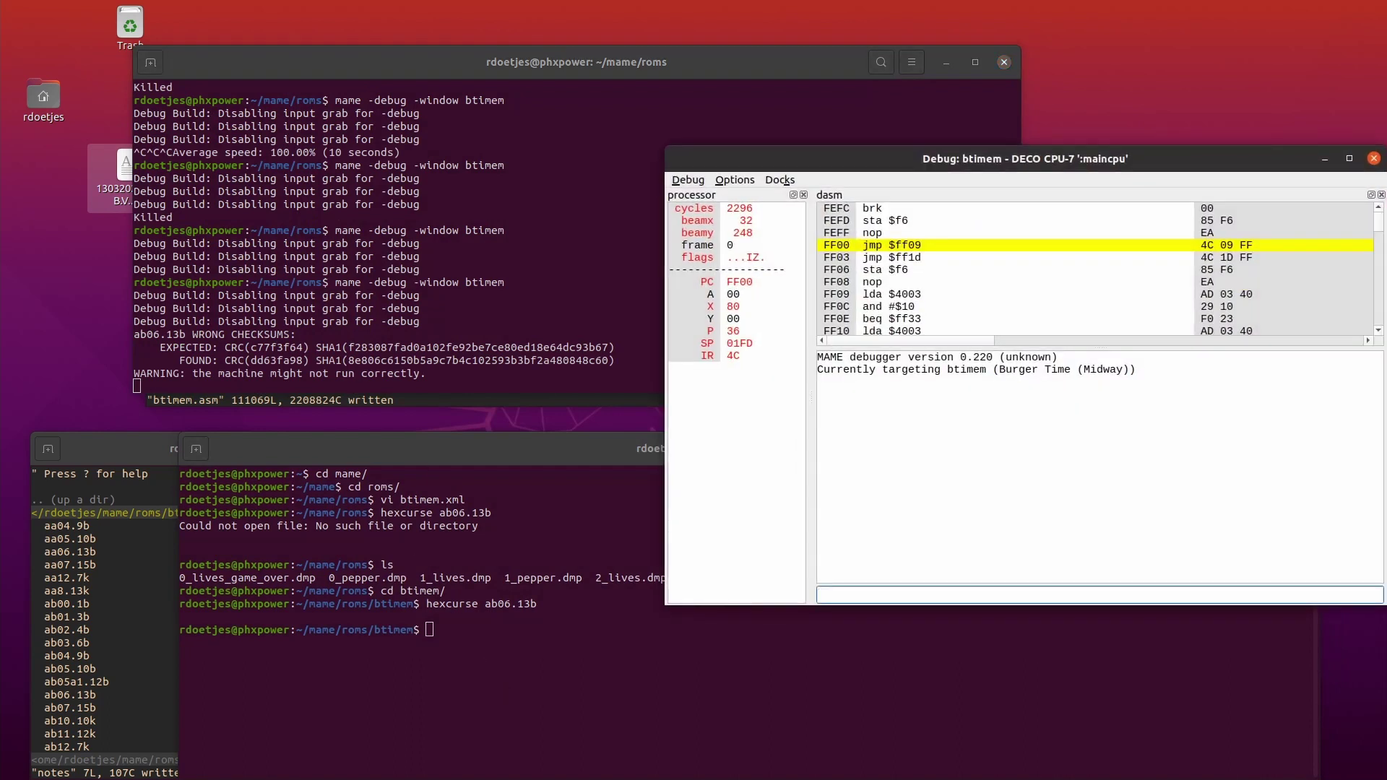
pyautogui.moveTo(777, 257); pyautogui.dragTo(496, 20)
# Resume emulation, insert a coin, start a one-player game and climb the chef up the ladder.
pyautogui.click(917, 374)
pyautogui.press('F5')
pyautogui.click(551, 422)
pyautogui.press('5')
pyautogui.press('1')
pyautogui.press('Up')
pyautogui.press('Up')
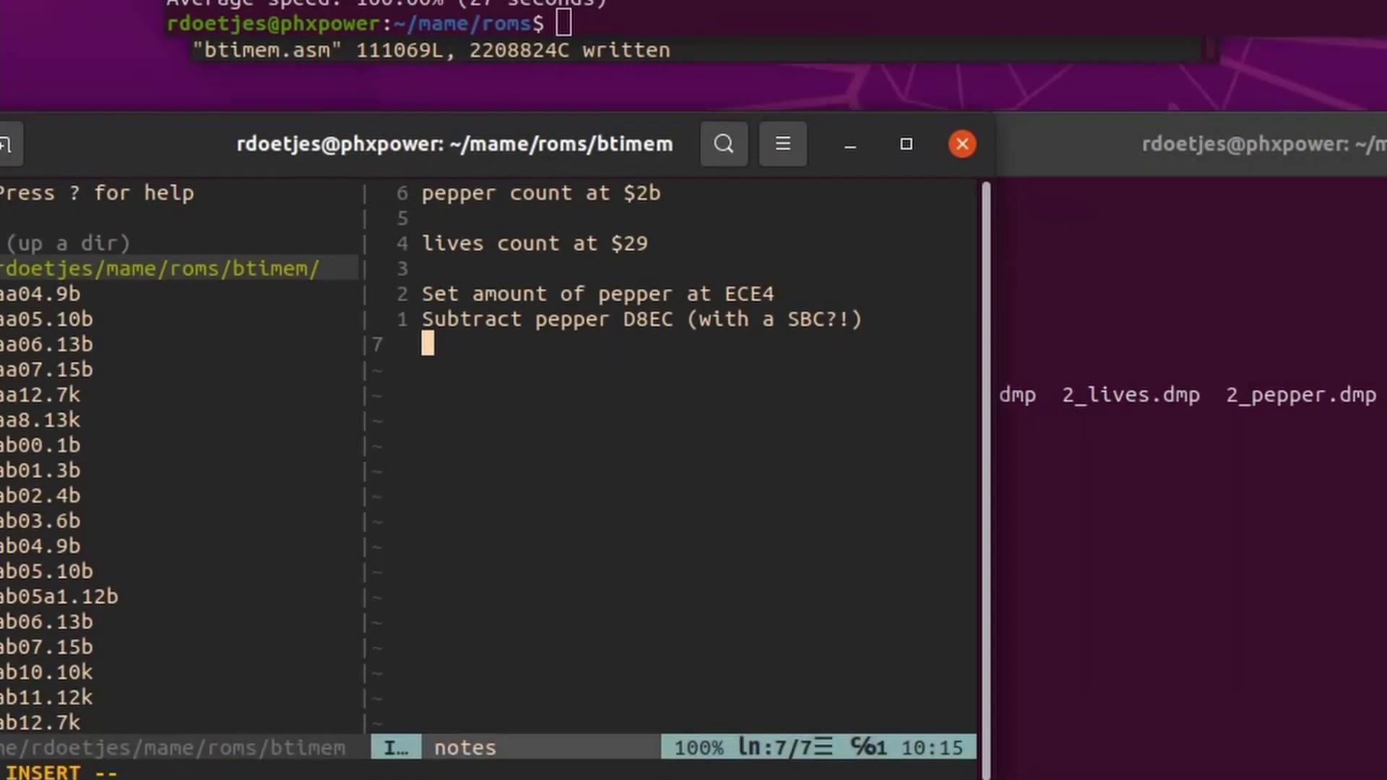
# Note that the infinite pepper hack sets D8ED from 01 to 00, turning SBC #$01 into SBC #$00, and save.
pyautogui.write('Infinite pepper hack, set D8E')
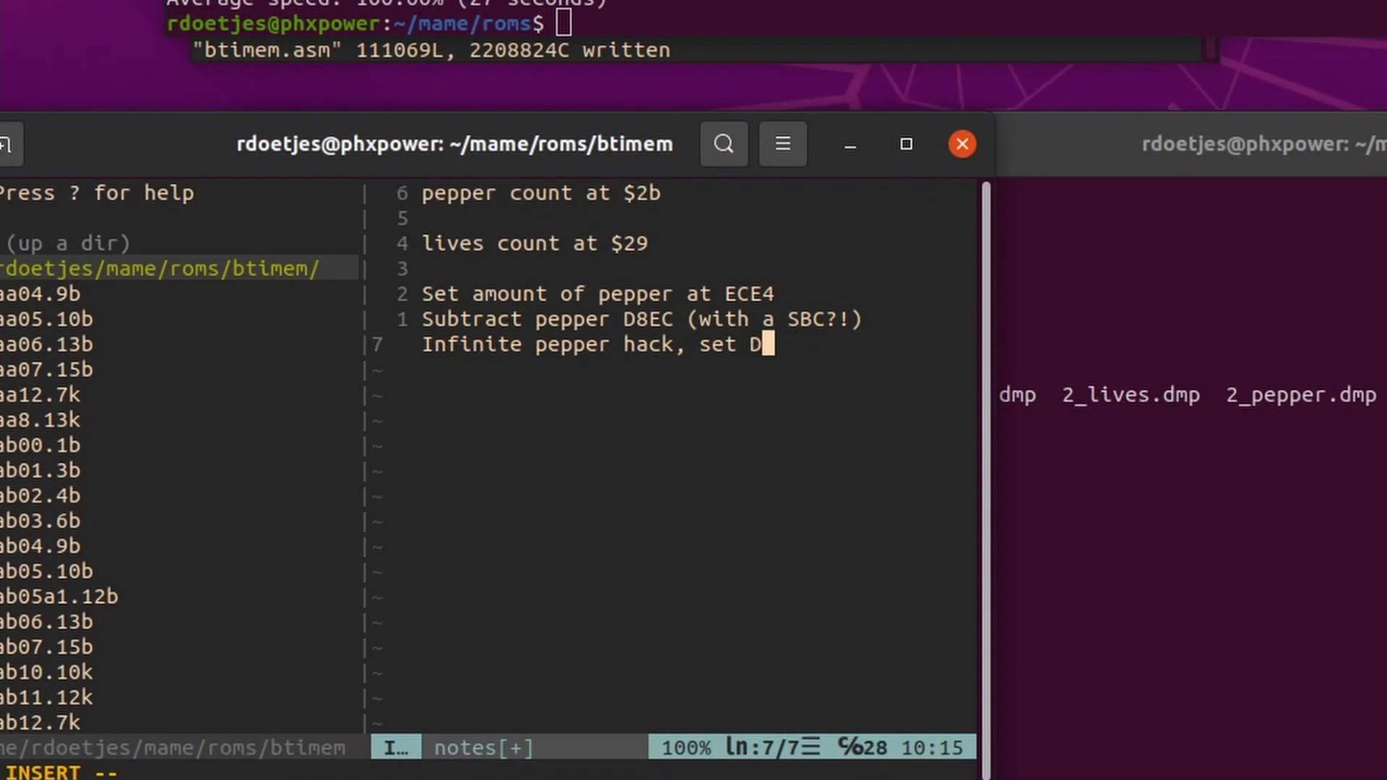
pyautogui.write('D from 01 to 00')
pyautogui.moveTo(984, 658); pyautogui.dragTo(1382, 650)
pyautogui.write('effectively changing')
pyautogui.press('Return')
pyautogui.write('SBC #01')
pyautogui.press('Left')
pyautogui.press('Left')
pyautogui.write('$')
pyautogui.press('End')
pyautogui.write('into SBC #$00 (not subtracting the pepper amount)')
pyautogui.press('Return')
pyautogui.press('Escape')
pyautogui.write(':W')
pyautogui.press('Return')
pyautogui.write(':w')
# Move the lives count line to the end of the notes, remove the blank line and save.
pyautogui.press('Return')
pyautogui.press('k')
pyautogui.press('k')
pyautogui.press('k')
pyautogui.press('k')
pyautogui.press('k')
pyautogui.press('k')
pyautogui.press('d')
pyautogui.press('d')
pyautogui.press('G')
pyautogui.press('p')
pyautogui.press('k')
pyautogui.press('k')
pyautogui.press('k')
pyautogui.press('k')
pyautogui.press('k')
pyautogui.press('k')
pyautogui.press('d')
pyautogui.press('d')
pyautogui.press(':')
pyautogui.press('w')
# Set a write watchpoint on the lives count with wpset $29,1,w.
pyautogui.press('Return')
pyautogui.press('j')
pyautogui.write('wp')
pyautogui.write('set $29,1,w')
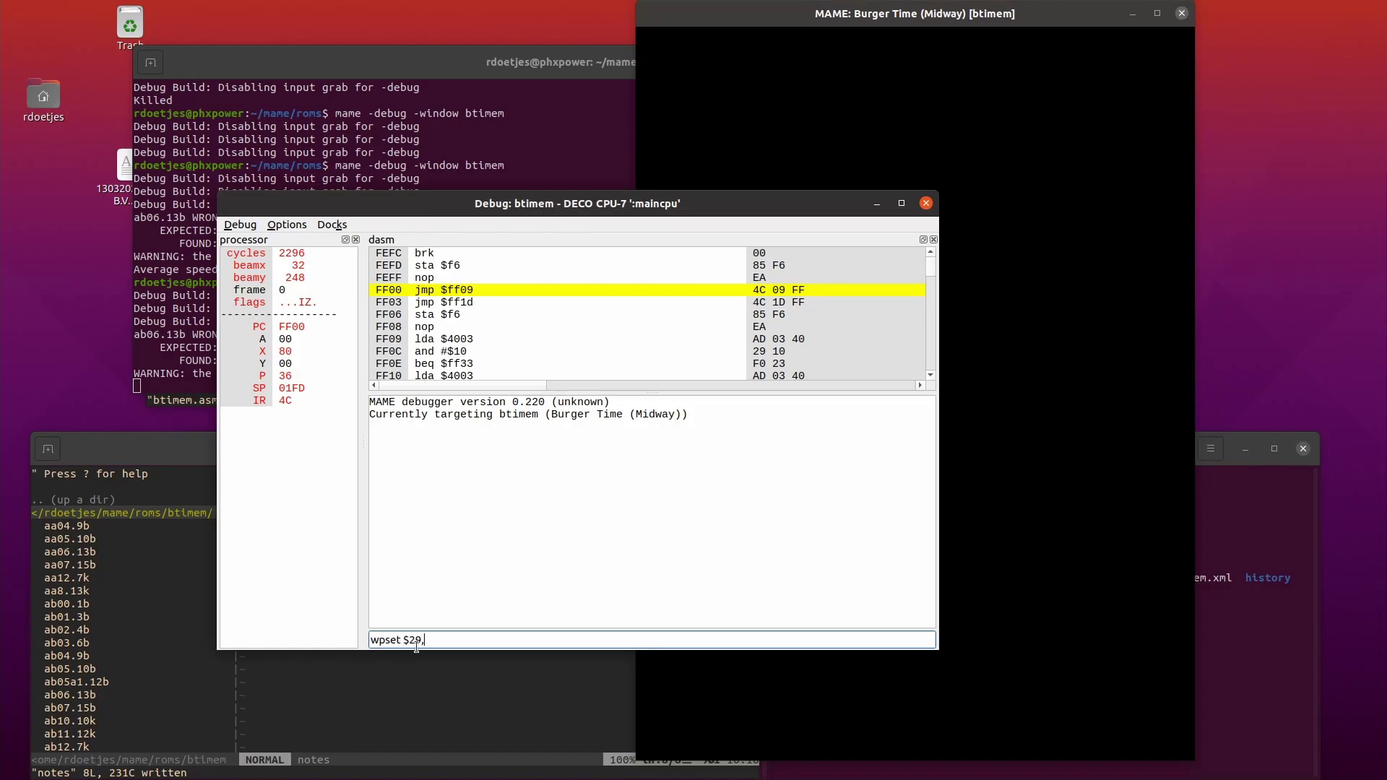
pyautogui.press('Return')
pyautogui.click(983, 196)
# Resume play until the watchpoint stops at the lives decrement at E9A2.
pyautogui.press('F5')
pyautogui.press('F5')
pyautogui.press('F5')
pyautogui.click(1030, 406)
pyautogui.click(446, 280)
# Add an 'E9A2 dec' lives note and begin a 'Lets try ov' line in the notes.
pyautogui.click(171, 454)
pyautogui.press('o')
pyautogui.press('Return')
pyautogui.write('E9A2 dec')
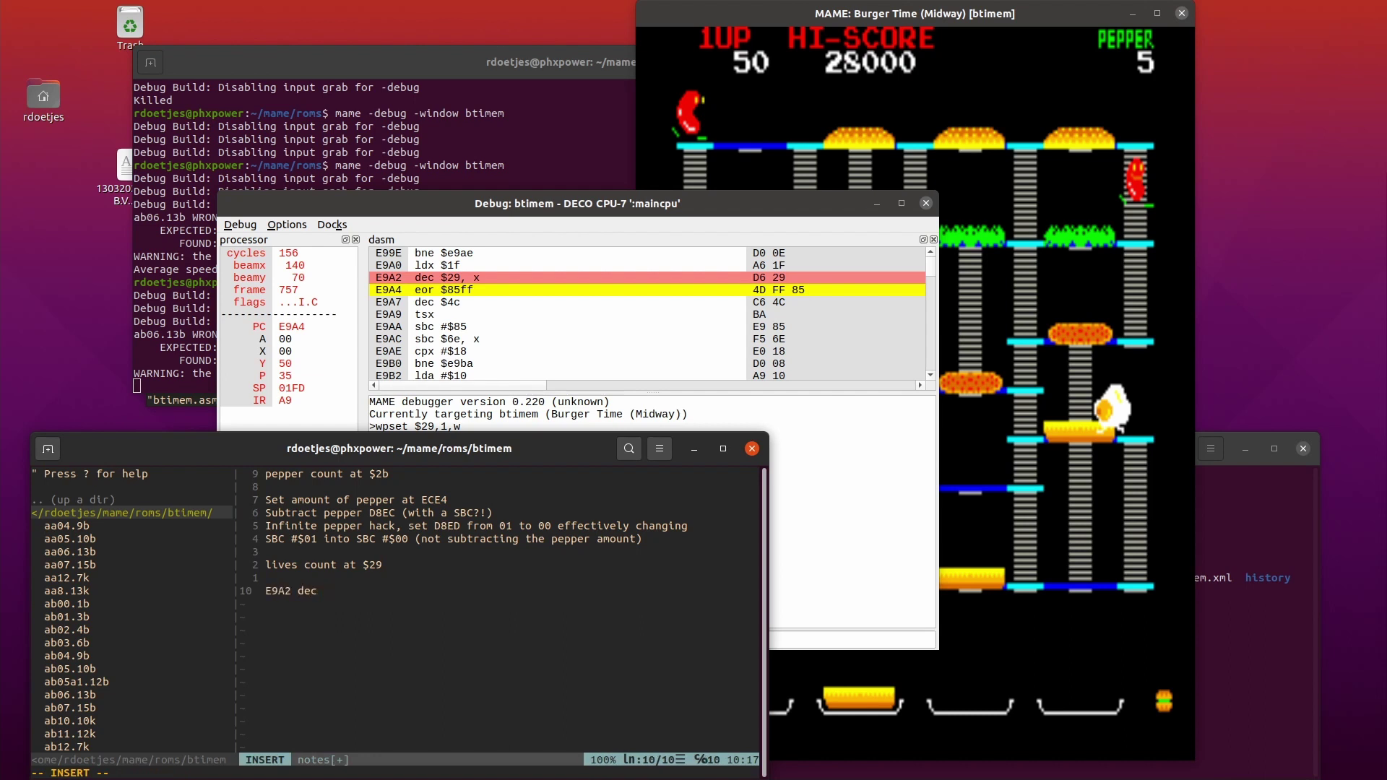
pyautogui.write(')')
pyautogui.press('Return')
pyautogui.write('Lets try ov')
# Save the notes, then patch ab05.10b at offset 9A2 with EA EA no-ops and save it.
pyautogui.press('Escape')
pyautogui.write(':w')
pyautogui.press('Return')
pyautogui.click(811, 535)
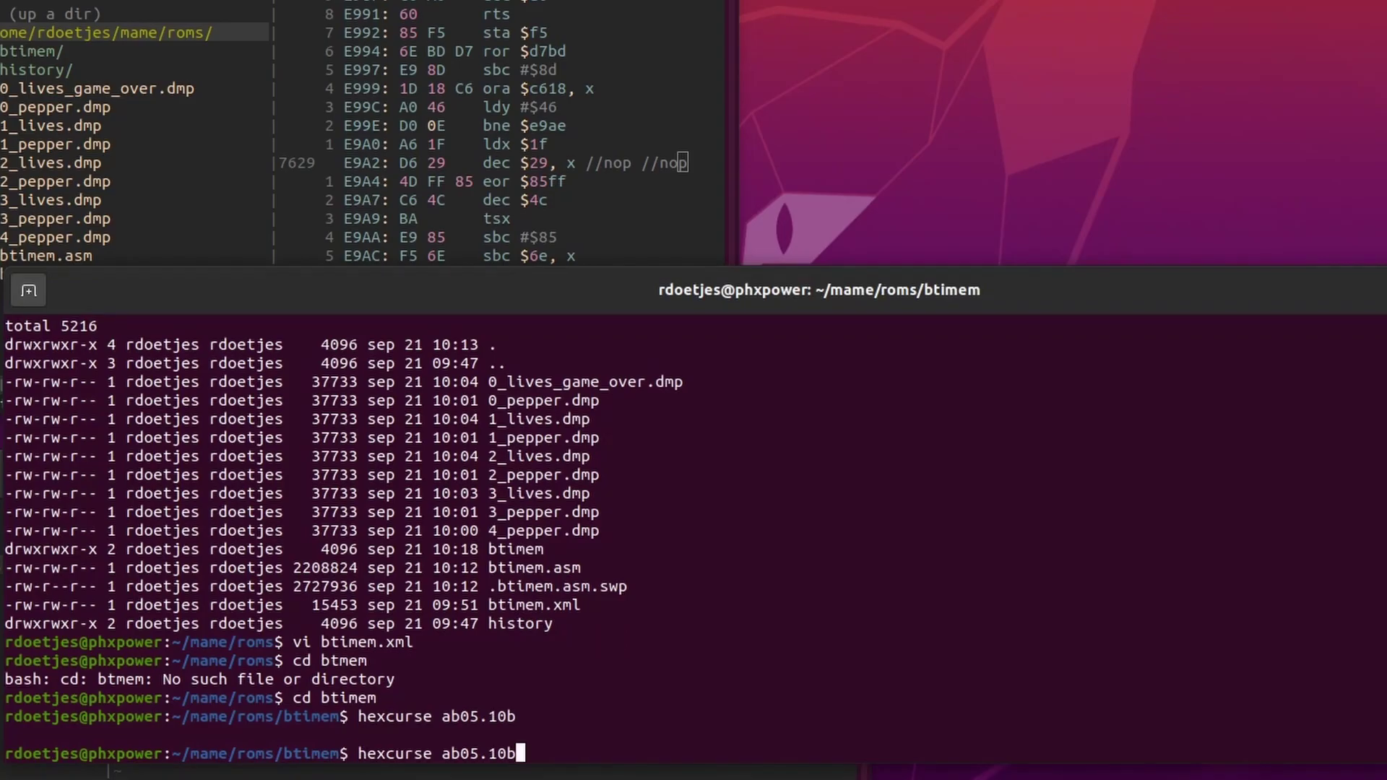
pyautogui.press('Return')
pyautogui.hotkey('ctrl', 'g')
pyautogui.press('Return')
pyautogui.write('eaea')
pyautogui.hotkey('ctrl', 'q')
pyautogui.press('y')
pyautogui.press('Return')
# Correct the note to read EA (NOP) and restart emulation with the patched ROMs.
pyautogui.hotkey('alt', 'Tab')
pyautogui.write('lxiA')
pyautogui.press('Escape')
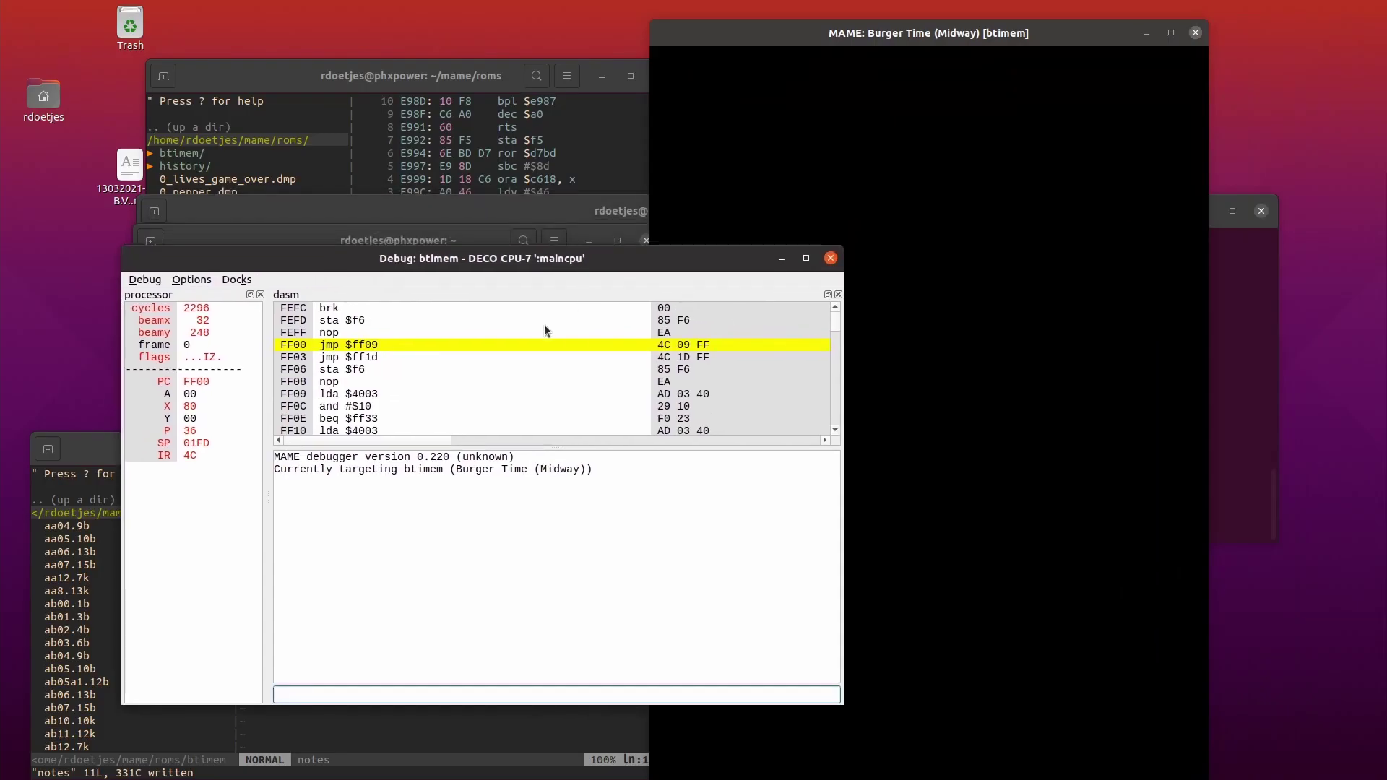
pyautogui.press('F5')
pyautogui.click(1009, 394)
# Insert a coin and start a one-player game with both patched ROMs.
pyautogui.press('5')
pyautogui.press('1')
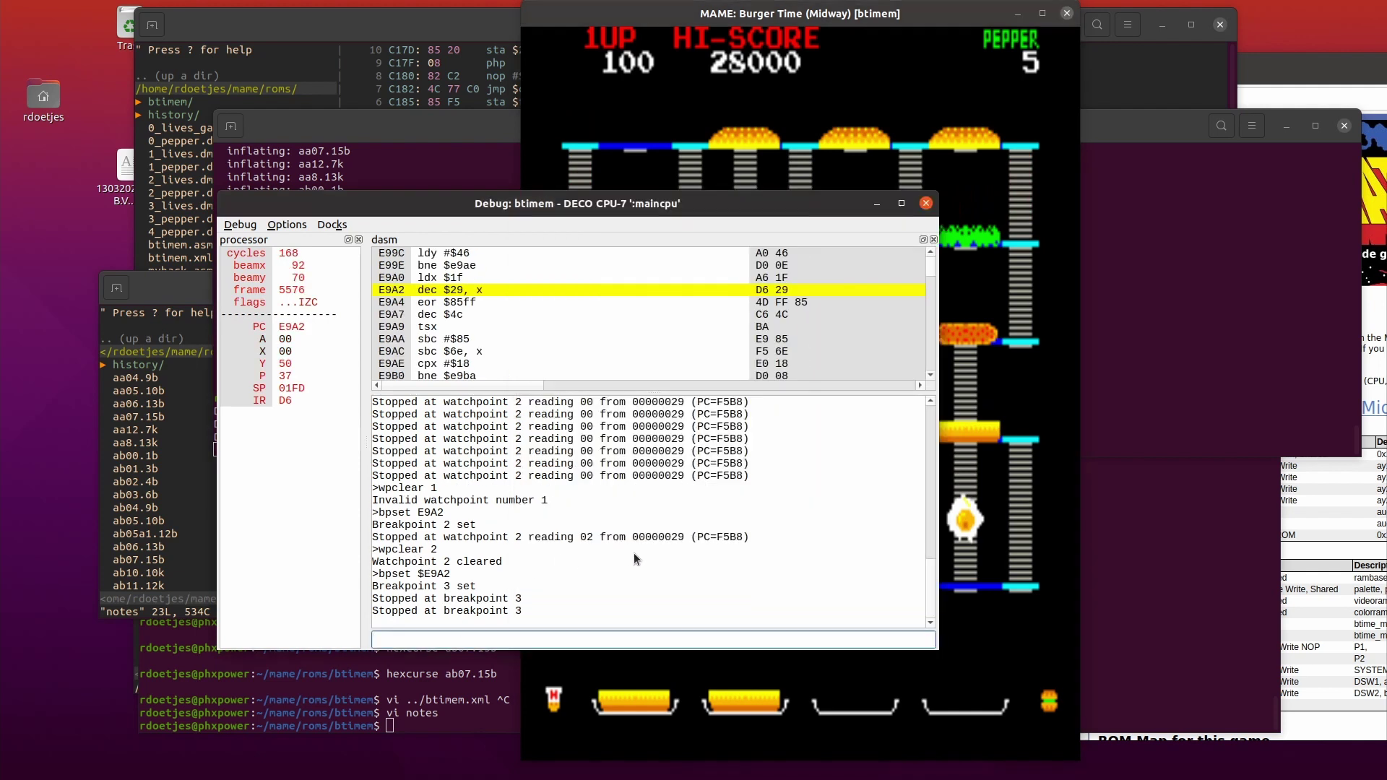
# Continue from the E9A2 breakpoint and walk the chef right along the bottom floor.
pyautogui.press('F5')
pyautogui.click(1006, 599)
pyautogui.press('Right')
# Step the game code from E9A2 with F11/F10, past the subroutine call to C179.
pyautogui.press('Up')
pyautogui.click(392, 205)
pyautogui.press('F11')
pyautogui.press('F11')
pyautogui.press('F11')
pyautogui.press('F11')
pyautogui.press('F11')
# Move the notes window to the lower right and begin inserting at the end of the notes.
pyautogui.press('F11')
pyautogui.press('F11')
pyautogui.press('F11')
pyautogui.press('F11')
pyautogui.press('F11')
pyautogui.press('F11')
pyautogui.press('F11')
pyautogui.press('F11')
pyautogui.press('F11')
pyautogui.press('F11')
pyautogui.press('F11')
pyautogui.press('F11')
pyautogui.press('F11')
pyautogui.press('F10')
pyautogui.press('F10')
pyautogui.press('F10')
pyautogui.press('F10')
pyautogui.click(168, 517)
pyautogui.moveTo(423, 283); pyautogui.dragTo(857, 388)
pyautogui.hotkey('shift', 'g')
pyautogui.press('i')
# Set a breakpoint at C179 with 'bpset C179' and resume the game.
pyautogui.press('Return')
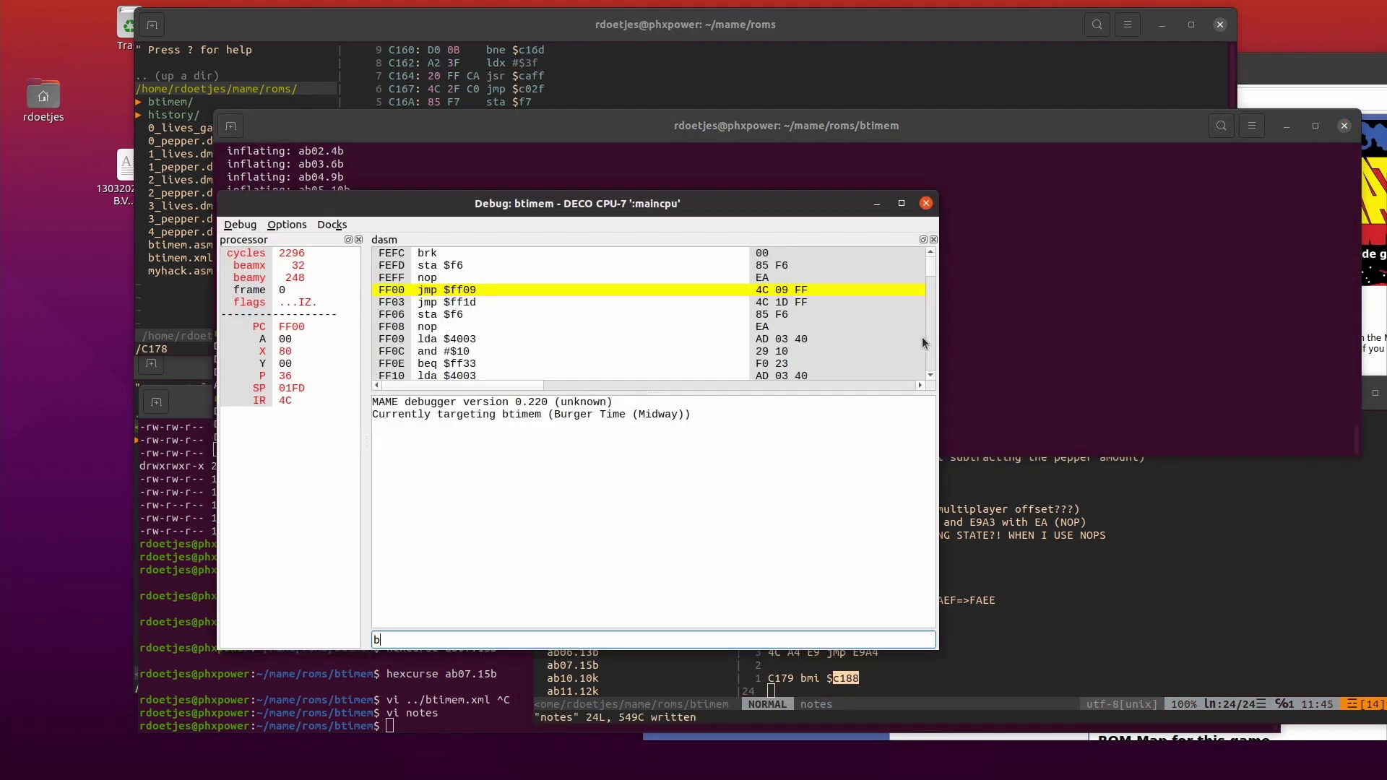
pyautogui.write('bpset C179')
pyautogui.press('Return')
pyautogui.moveTo(961, 10); pyautogui.dragTo(877, 10)
pyautogui.press('F5')
pyautogui.press('F11')
# Open ../btimem.xml in vi from the terminal.
pyautogui.hotkey('alt', 'Tab')
pyautogui.write('vi ../btimem.xml')
pyautogui.press('Return')
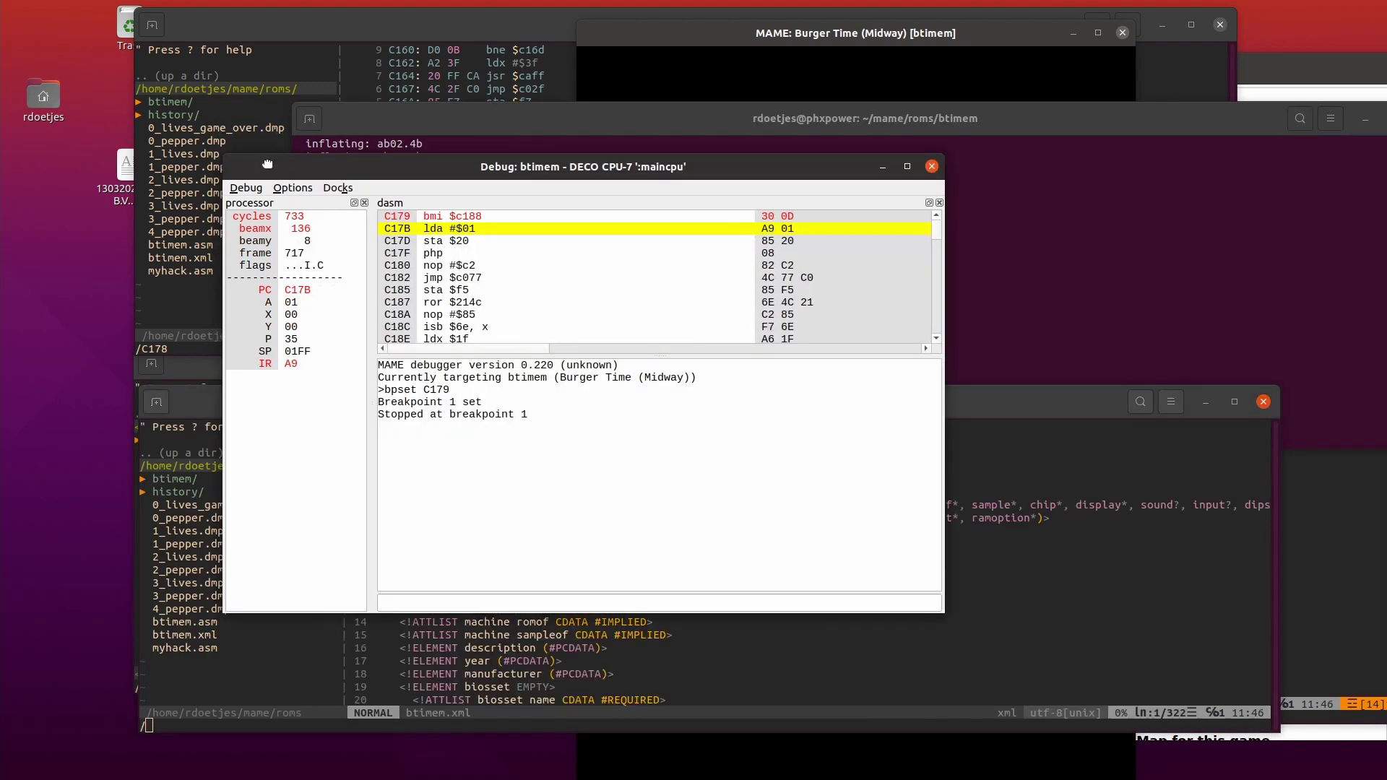
# Search the file for c000.
pyautogui.click(1011, 401)
pyautogui.write('c000')
pyautogui.press('Return')
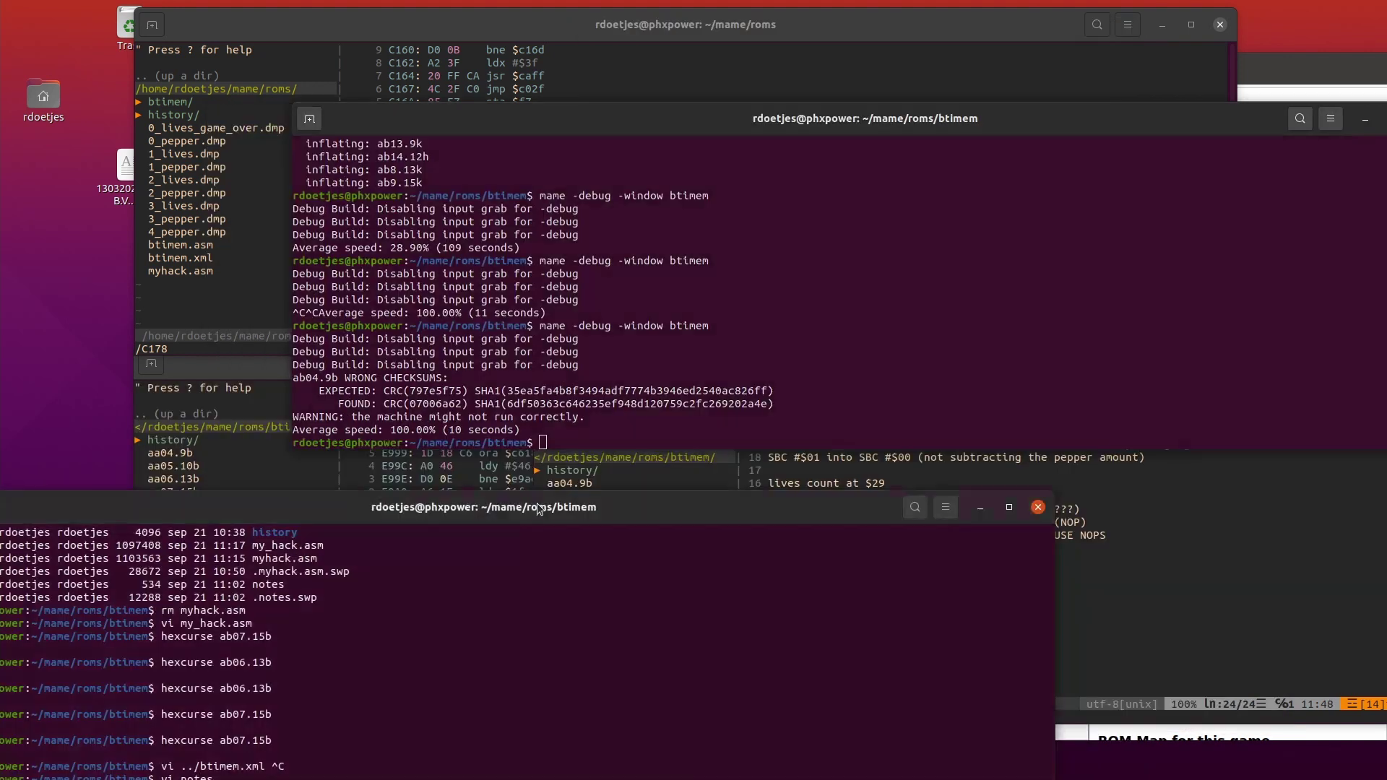
pyautogui.moveTo(618, 522); pyautogui.dragTo(715, 193)
# Open ab04.9b in hexcurse, go to offset 179, and save changes on quitting.
pyautogui.press('Return')
pyautogui.hotkey('ctrl', 'g')
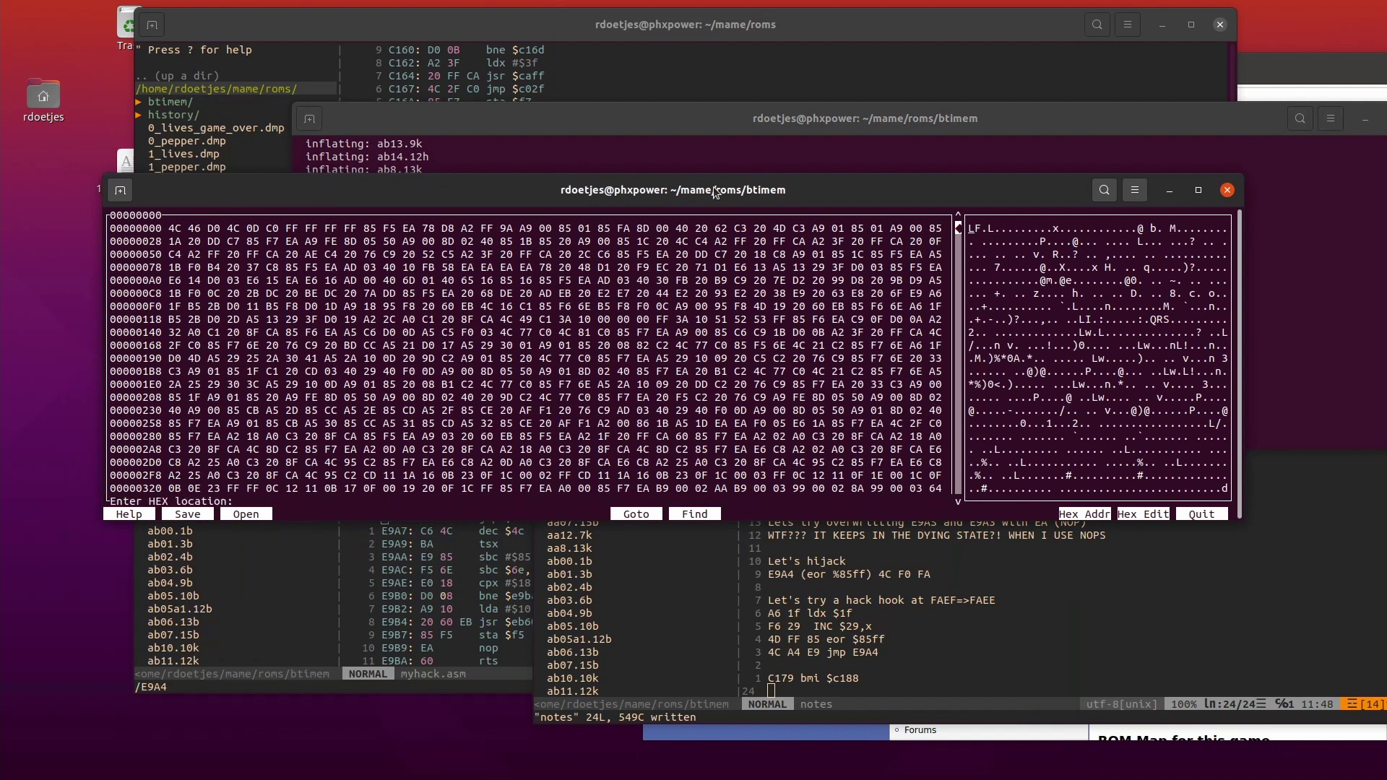
pyautogui.press('Return')
pyautogui.hotkey('ctrl', 'q')
pyautogui.press('y')
pyautogui.press('Return')
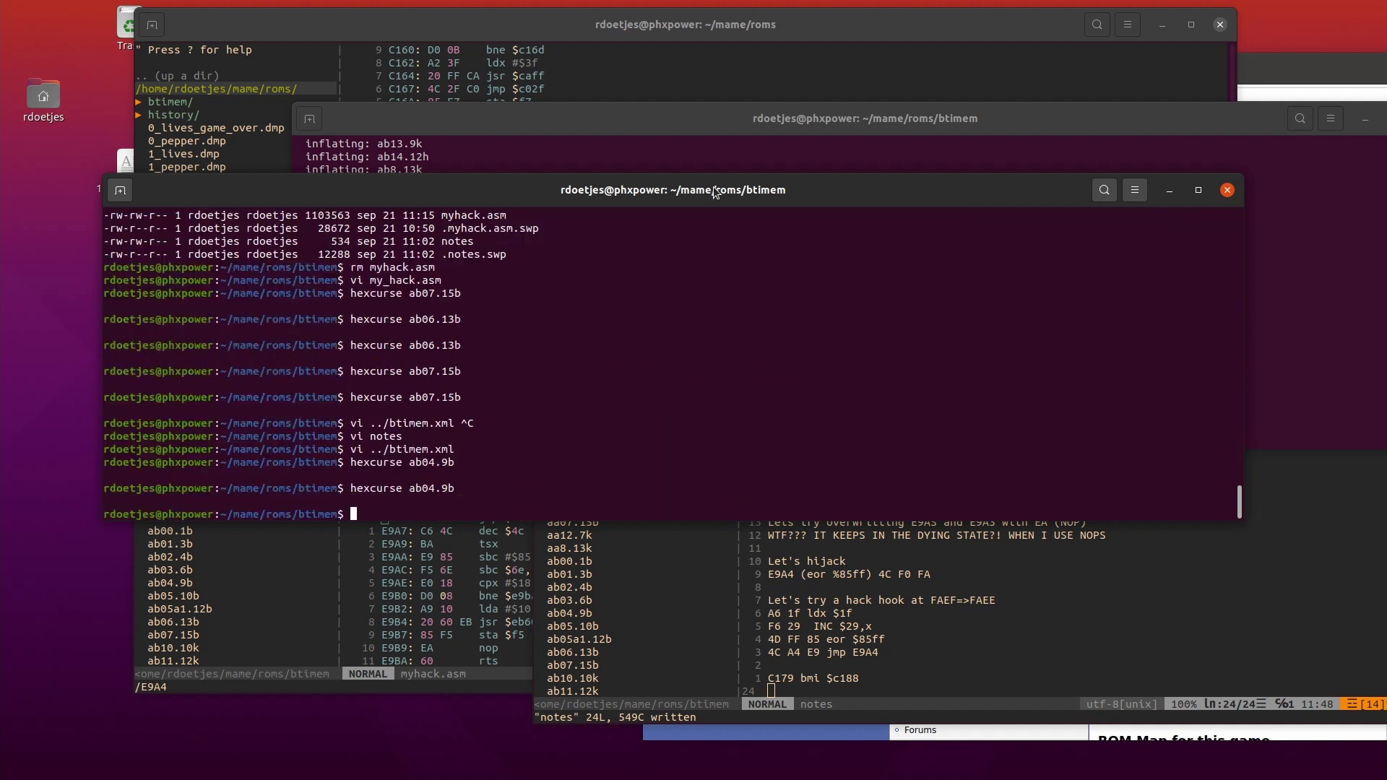
# Relaunch Burger Time with the MAME debug command and let it run.
pyautogui.moveTo(617, 202); pyautogui.dragTo(604, 481)
pyautogui.click(650, 325)
pyautogui.press('Return')
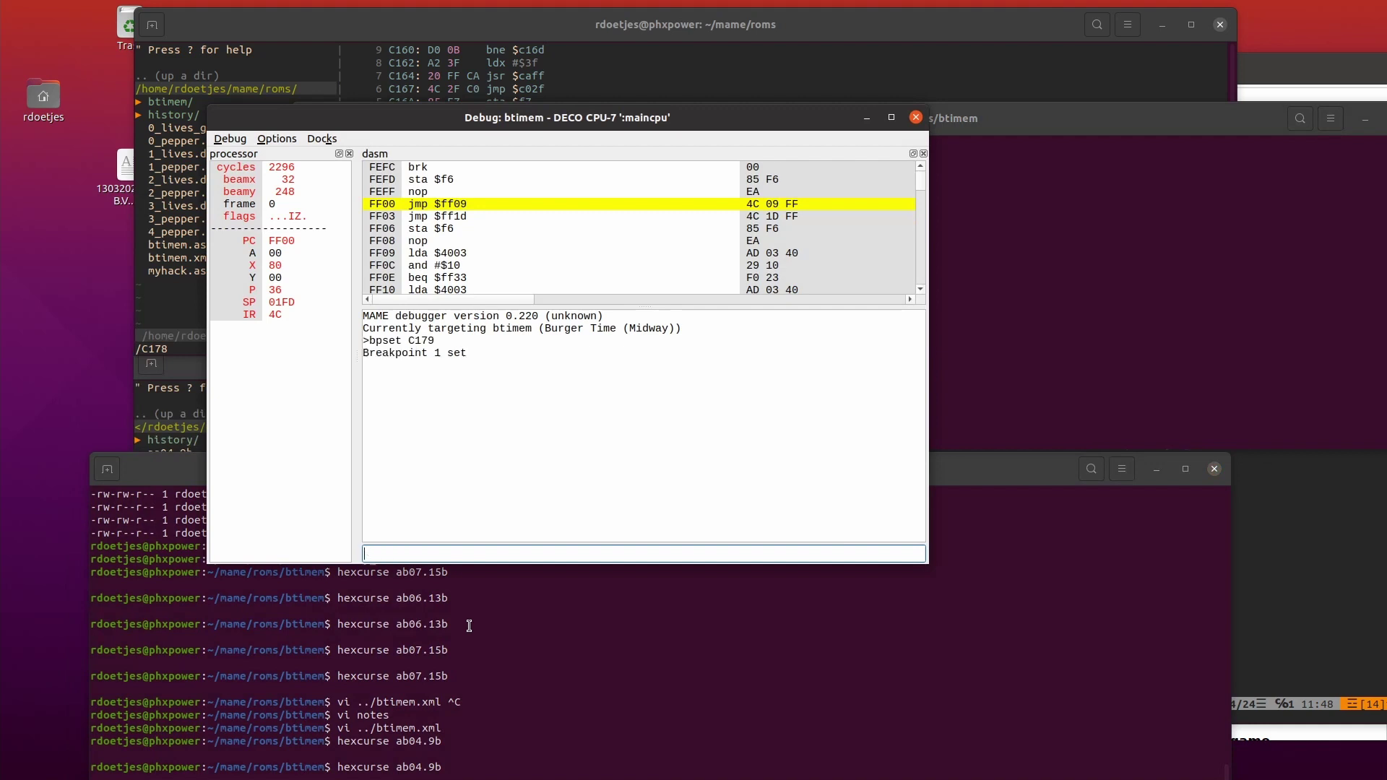
pyautogui.press('F5')
# Resume from the C179 breakpoint and walk the chef left on the bottom floor.
pyautogui.click(1001, 583)
pyautogui.click(435, 458)
pyautogui.press('F5')
pyautogui.click(927, 614)
pyautogui.press('Left')
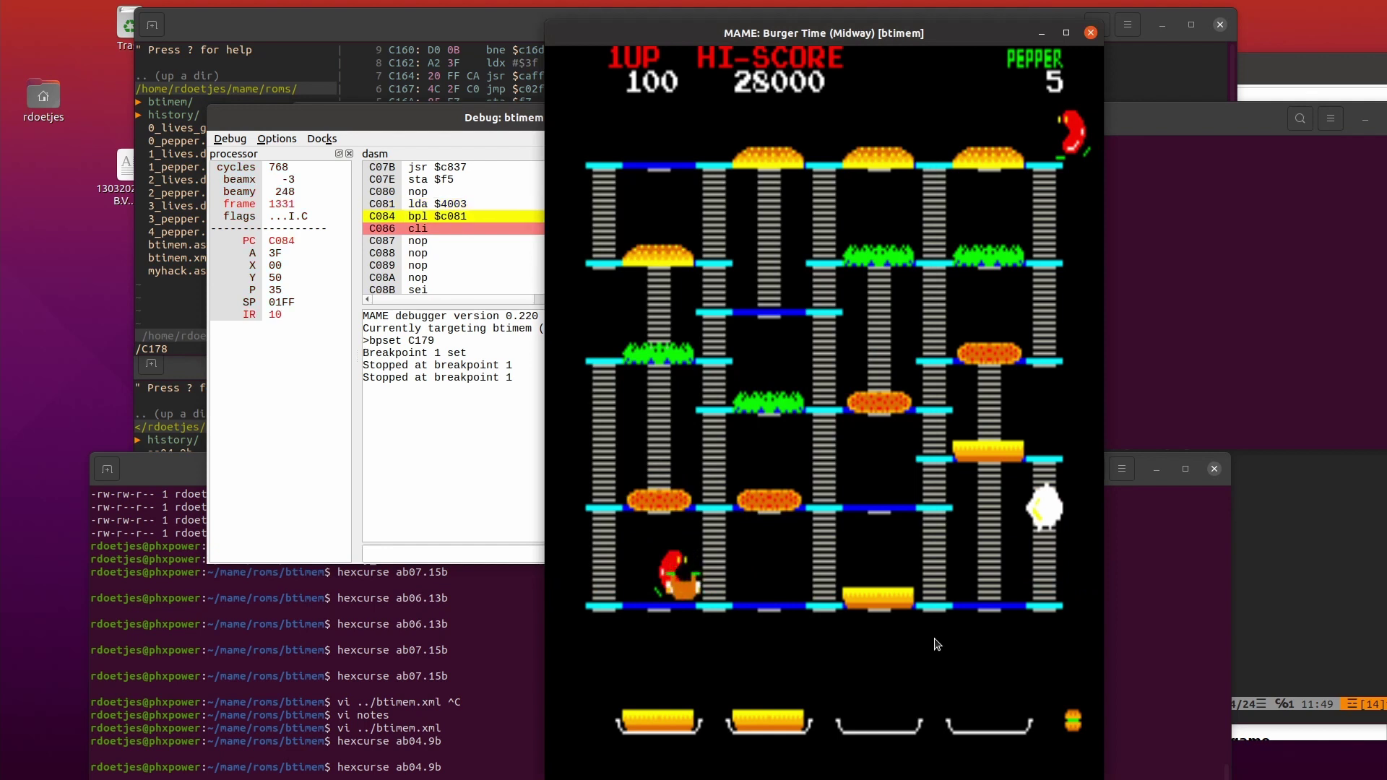
# Step one instruction past C179, resume emulation, and climb the chef up the ladder.
pyautogui.click(484, 480)
pyautogui.press('F11')
pyautogui.press('F11')
pyautogui.press('F11')
pyautogui.press('F11')
pyautogui.press('F11')
pyautogui.press('F11')
pyautogui.press('F5')
pyautogui.click(860, 619)
pyautogui.press('Up')
# Jump to offset 8EA and save the patch to ab06.13b when quitting hexcurse.
pyautogui.press('Left')
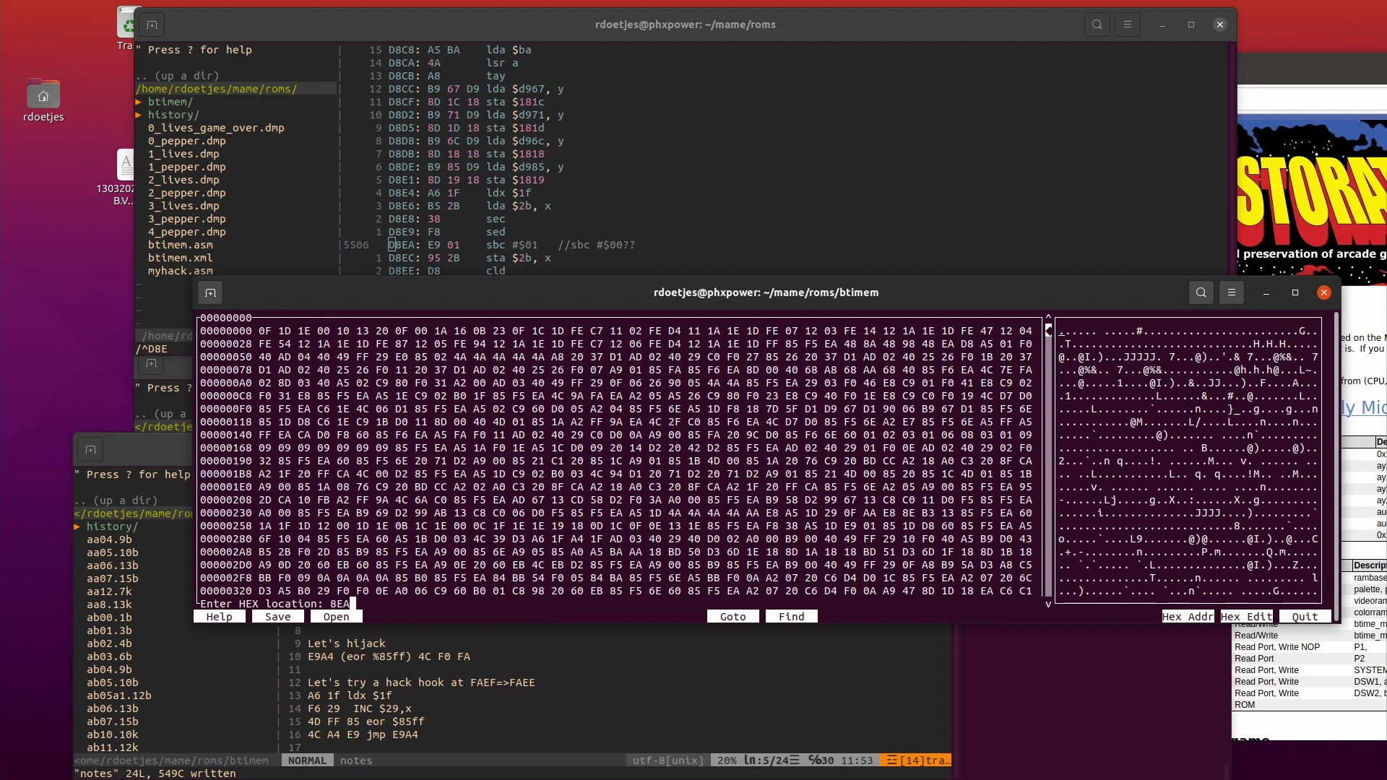
pyautogui.press('Return')
pyautogui.hotkey('ctrl', 'q')
pyautogui.press('y')
pyautogui.press('Return')
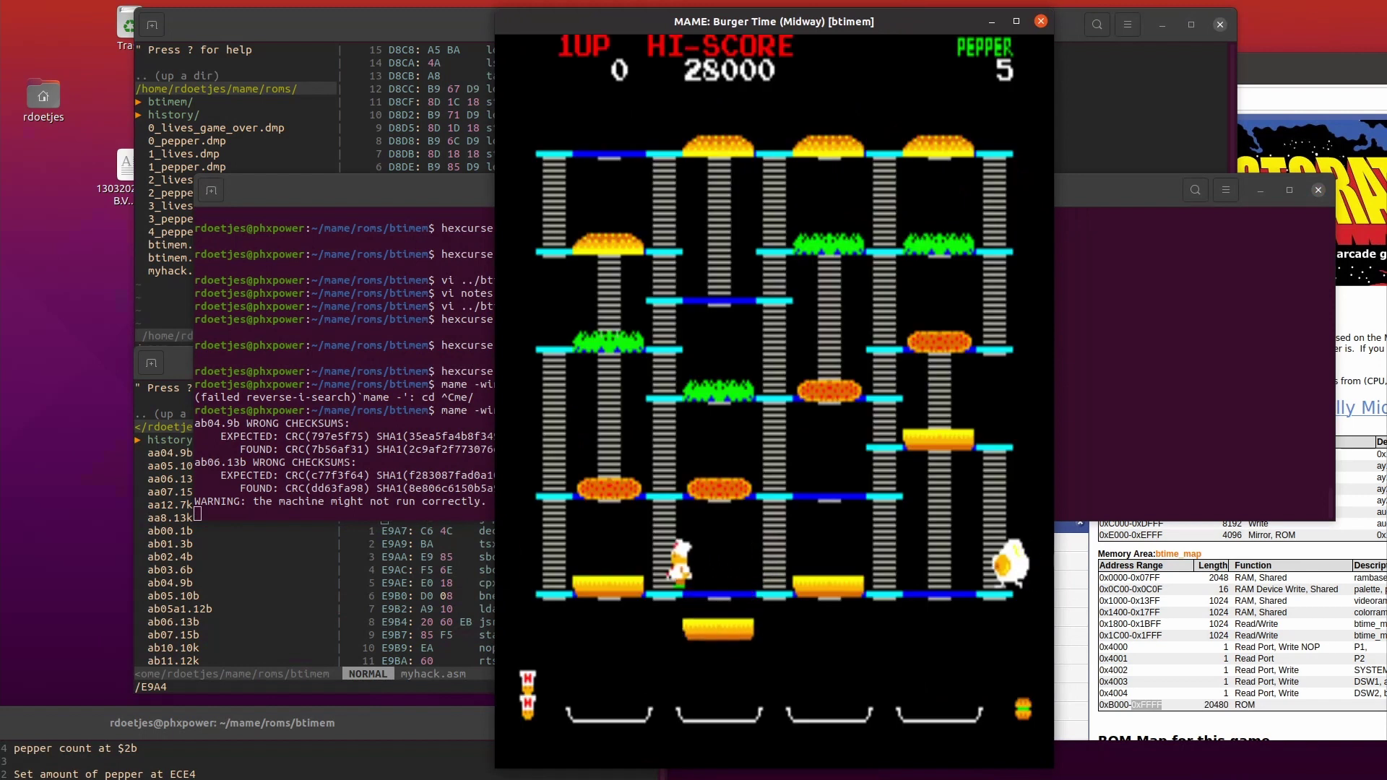
# Walk the chef over the bottom bun and up the left ladders onto the buns above.
pyautogui.press('Left')
pyautogui.press('Right')
pyautogui.press('Left')
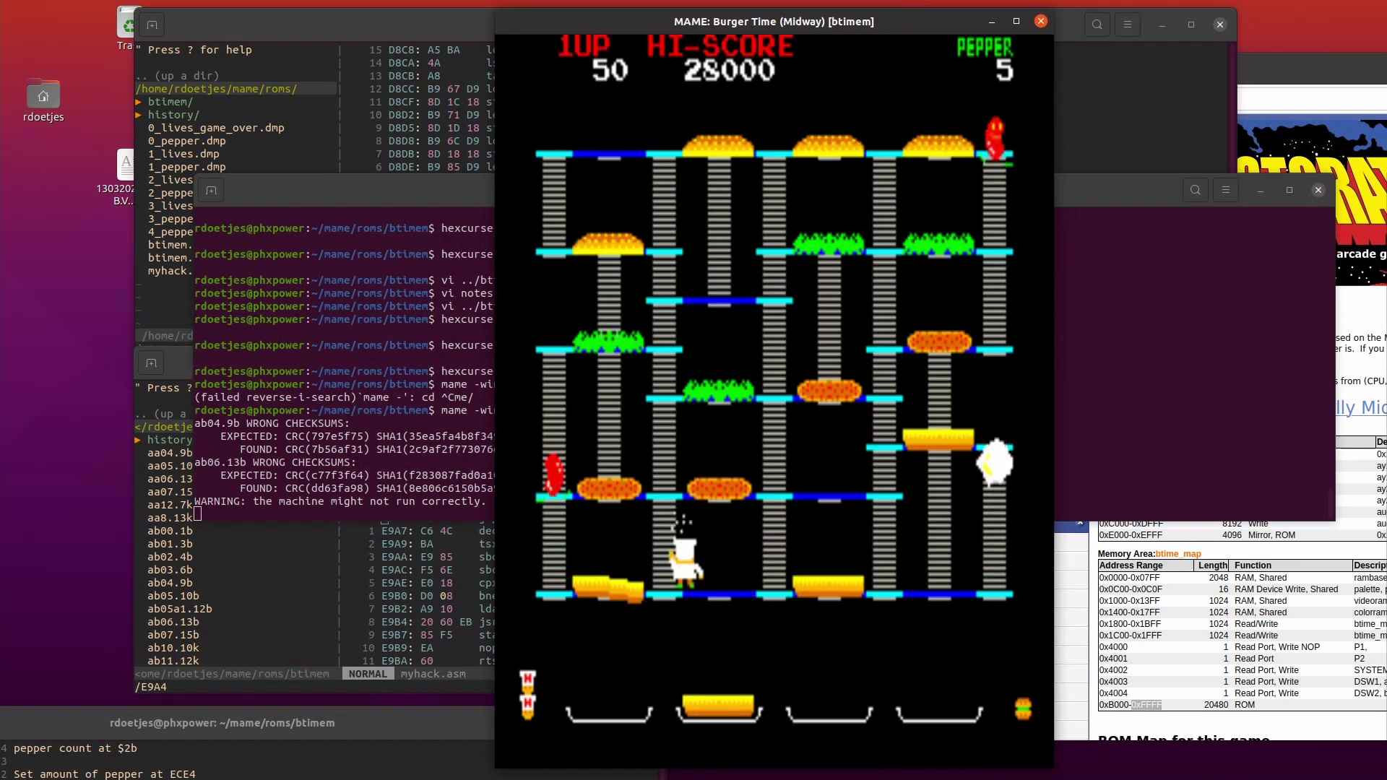
pyautogui.press('Up')
pyautogui.press('Left')
pyautogui.press('Up')
pyautogui.press('Up')
pyautogui.press('Right')
# Cross the top platforms past the egg, then climb down knocking buns toward the plates.
pyautogui.press('Right')
pyautogui.press('Up')
pyautogui.press('Up')
pyautogui.press('Up')
pyautogui.press('Left')
pyautogui.press('Left')
pyautogui.press('Right')
pyautogui.press('Left')
pyautogui.press('Right')
pyautogui.press('Down')
pyautogui.press('Left')
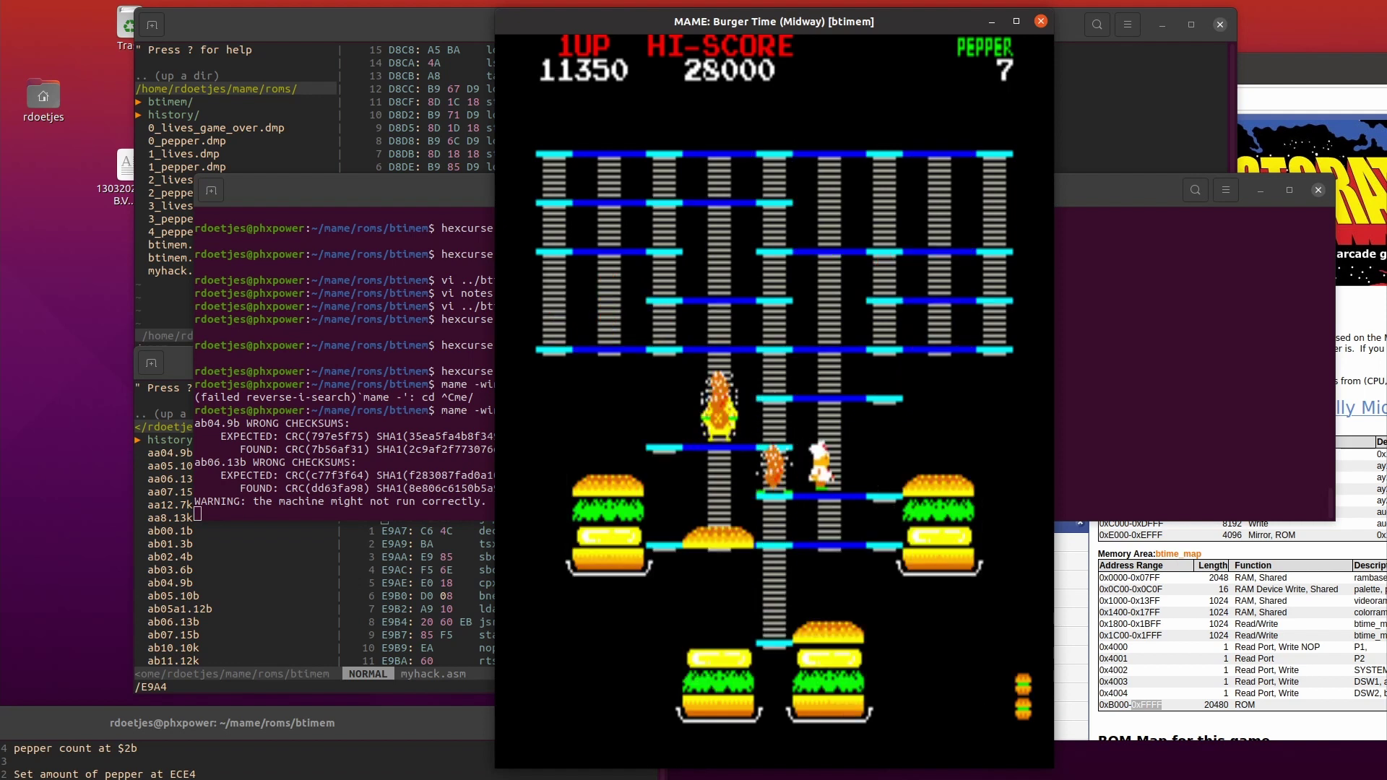
pyautogui.press('Down')
pyautogui.press('Left')
pyautogui.press('Left')
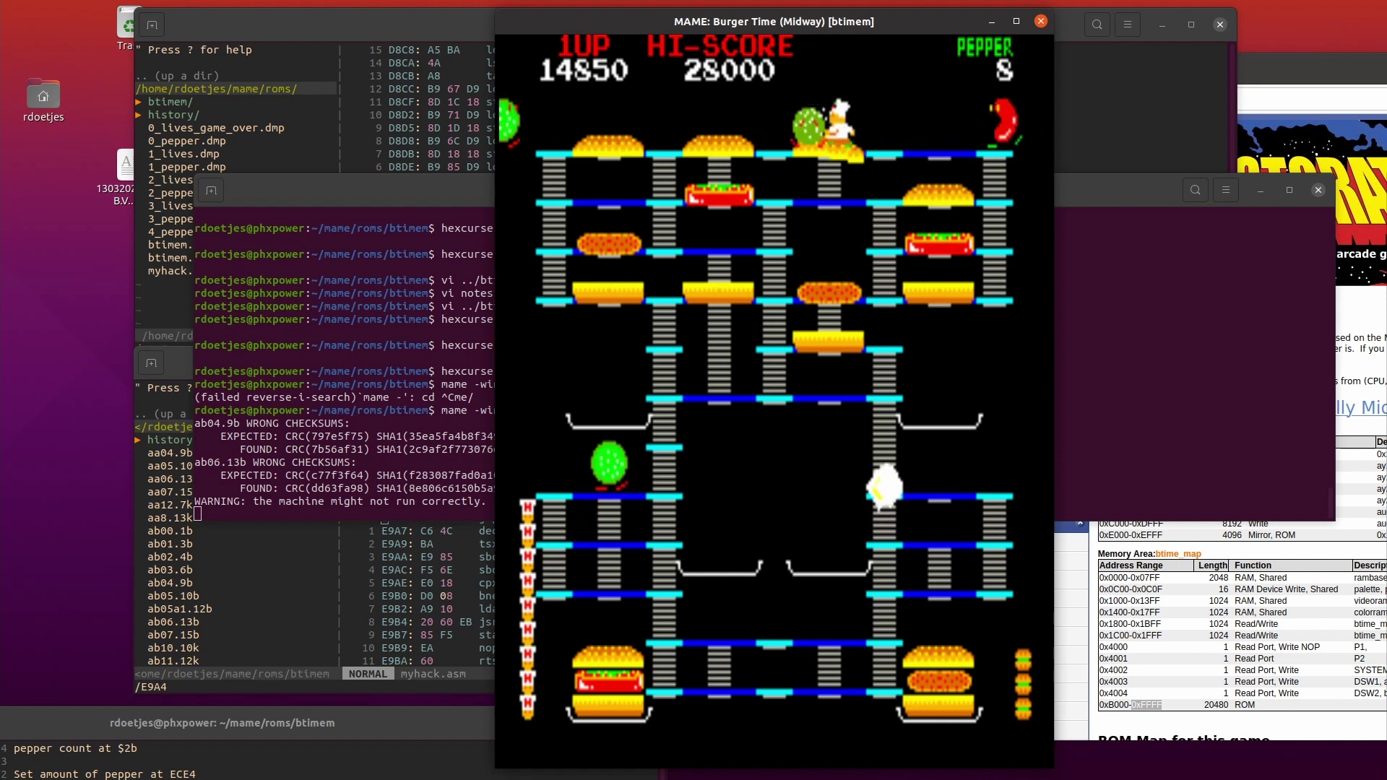
pyautogui.press('Left')
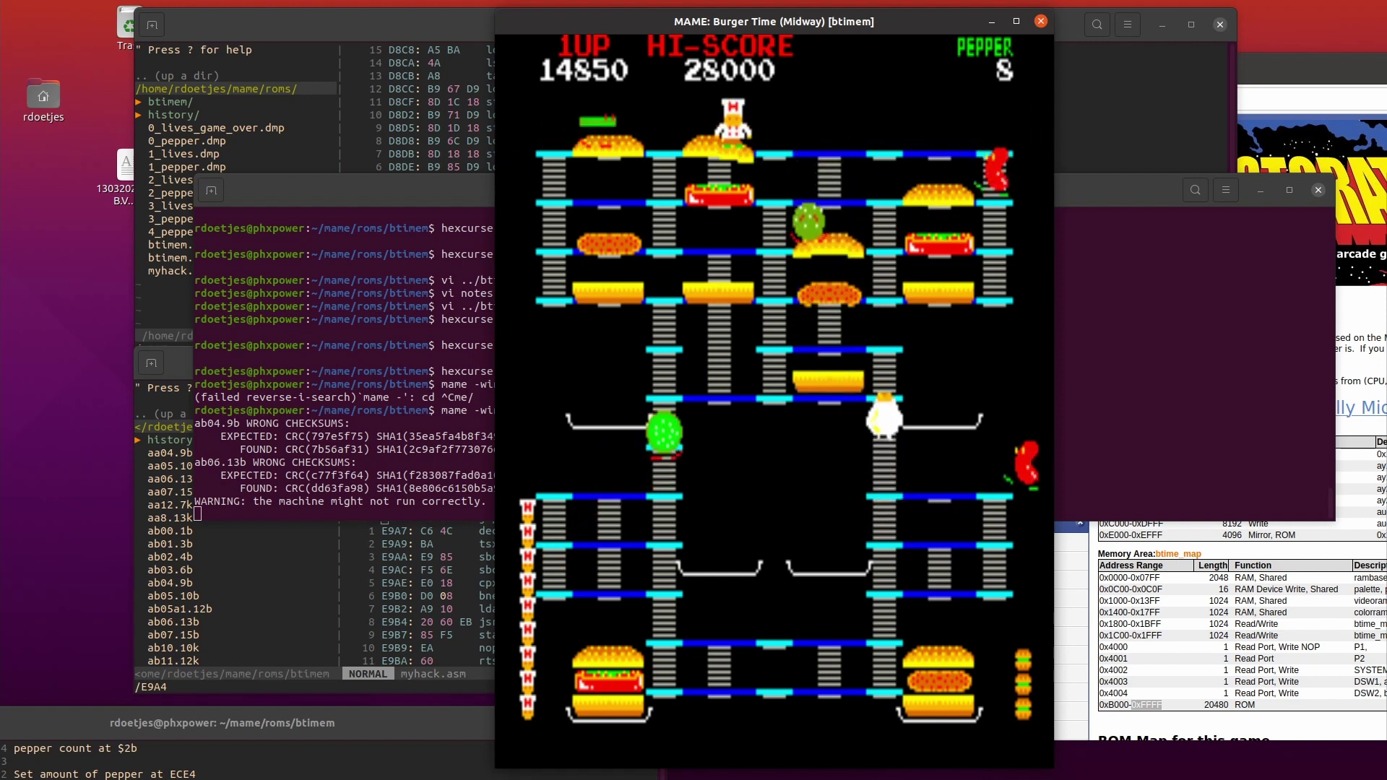
pyautogui.press('Left')
pyautogui.press('Left')
pyautogui.press('Left')
pyautogui.press('Left')
pyautogui.press('Down')
pyautogui.press('Down')
pyautogui.press('Right')
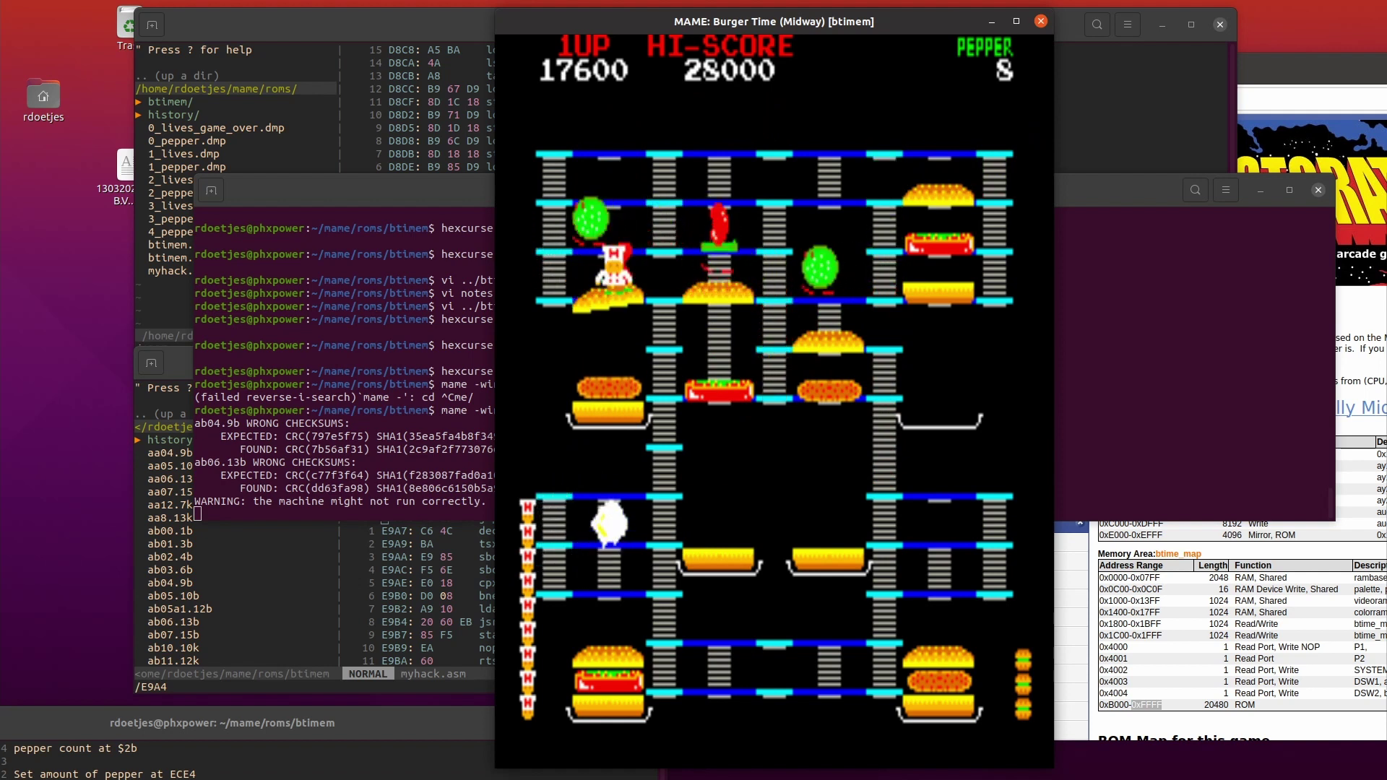